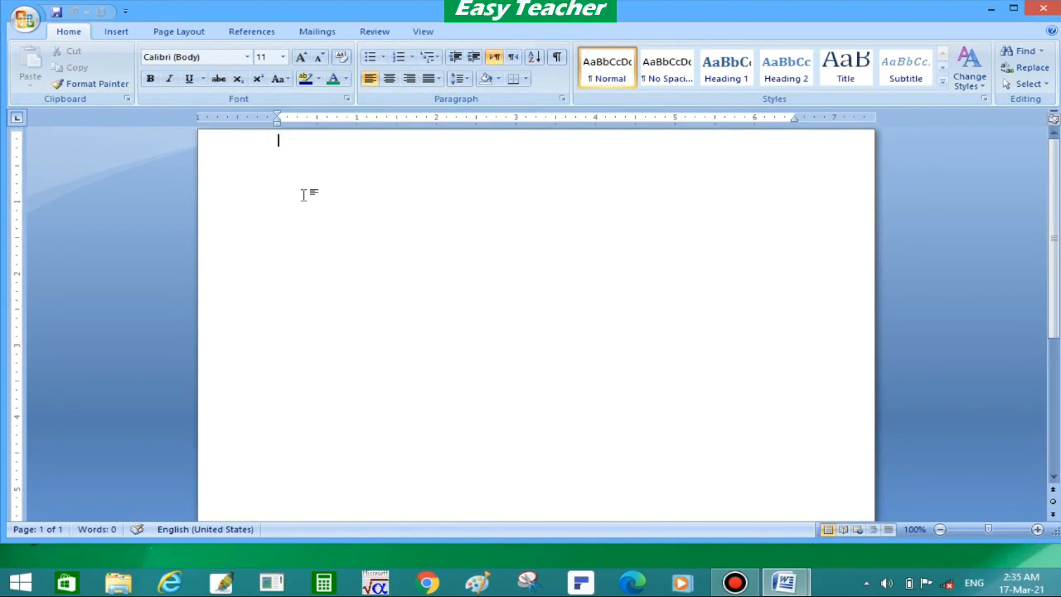
# Step: Enter the sentence "I like easy teacher." on the first line of the blank document
pyautogui.write('I like easy teac')
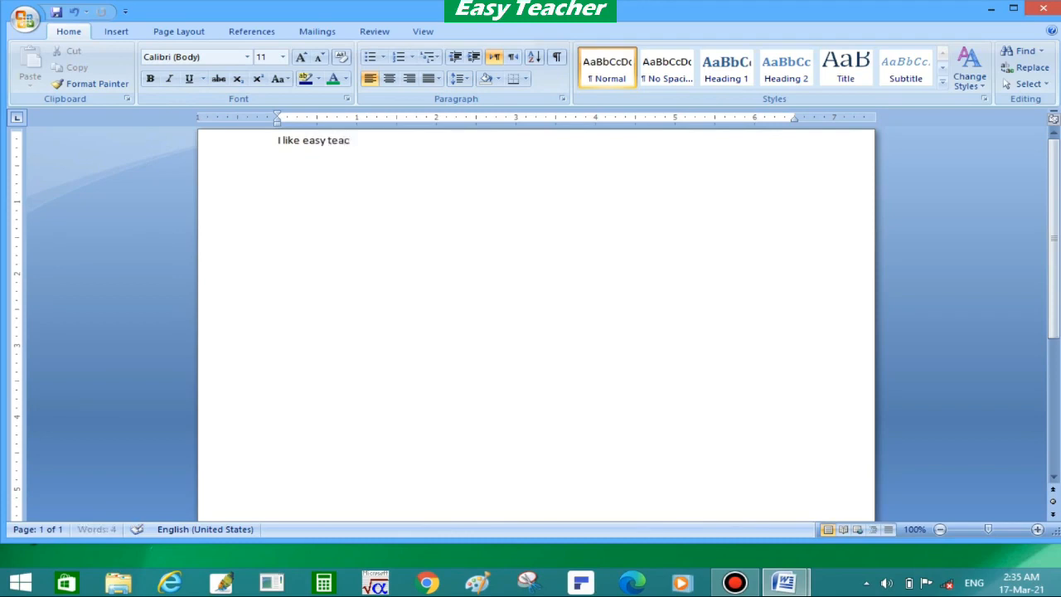
pyautogui.write('her.')
# Step: Select the sentence character by character backwards from its end, select the whole document, and clear the selection
pyautogui.hotkey('shift', 'Left')
pyautogui.hotkey('shift', 'Left')
pyautogui.hotkey('shift', 'Left')
pyautogui.hotkey('shift', 'Left')
pyautogui.hotkey('shift', 'Left')
pyautogui.hotkey('shift', 'Left')
pyautogui.hotkey('shift', 'Left')
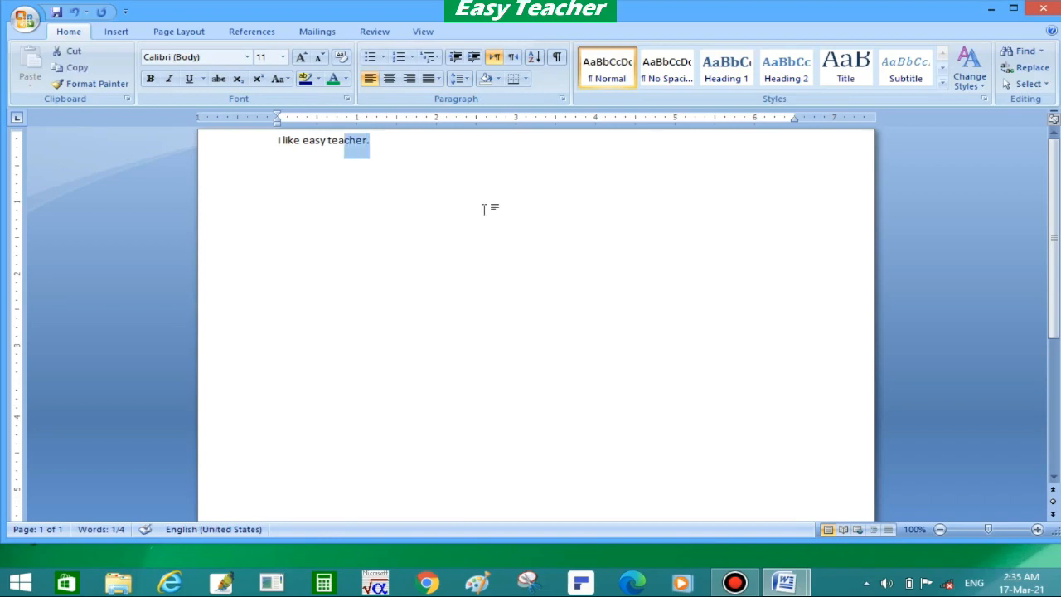
pyautogui.hotkey('shift', 'Left')
pyautogui.hotkey('shift', 'Left')
pyautogui.hotkey('shift', 'Left')
pyautogui.hotkey('shift', 'Left')
pyautogui.hotkey('shift', 'Left')
pyautogui.hotkey('shift', 'Left')
pyautogui.hotkey('shift', 'Left')
pyautogui.hotkey('shift', 'Left')
pyautogui.hotkey('shift', 'Left')
pyautogui.hotkey('shift', 'Left')
pyautogui.hotkey('shift', 'Left')
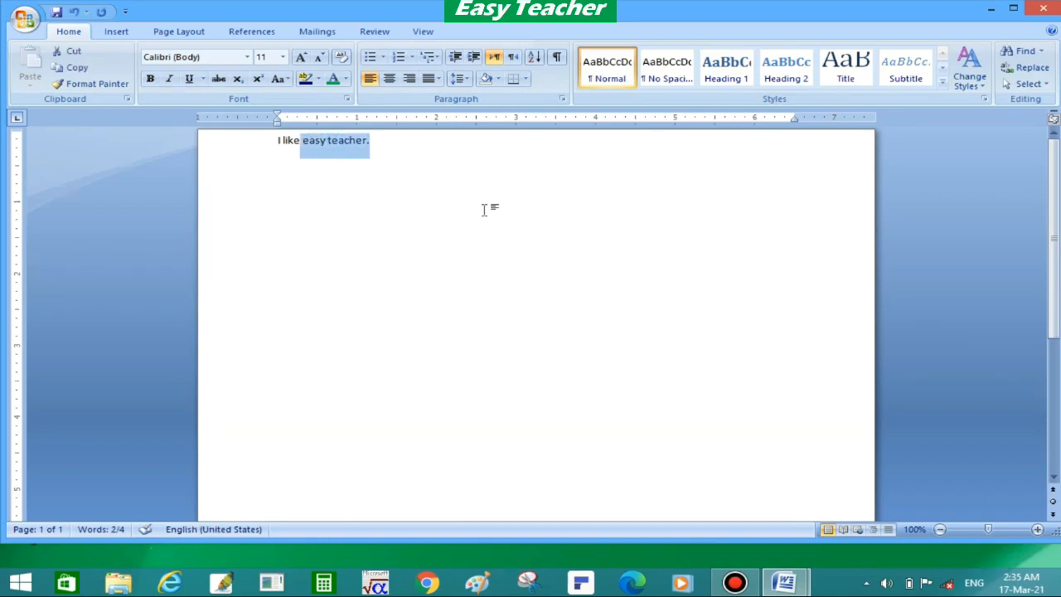
pyautogui.hotkey('ctrl', 'a')
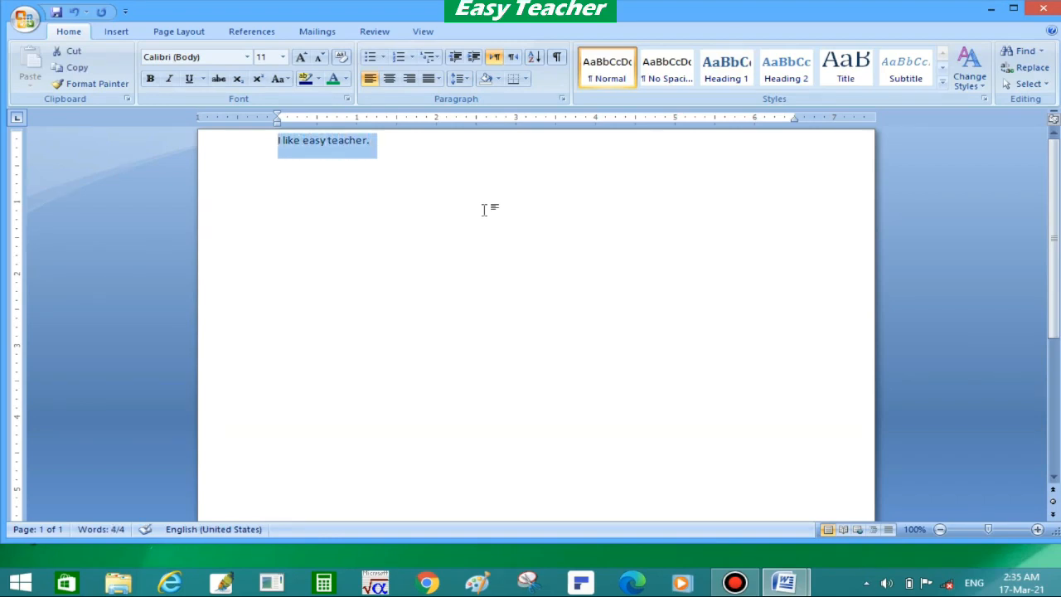
pyautogui.click(404, 160)
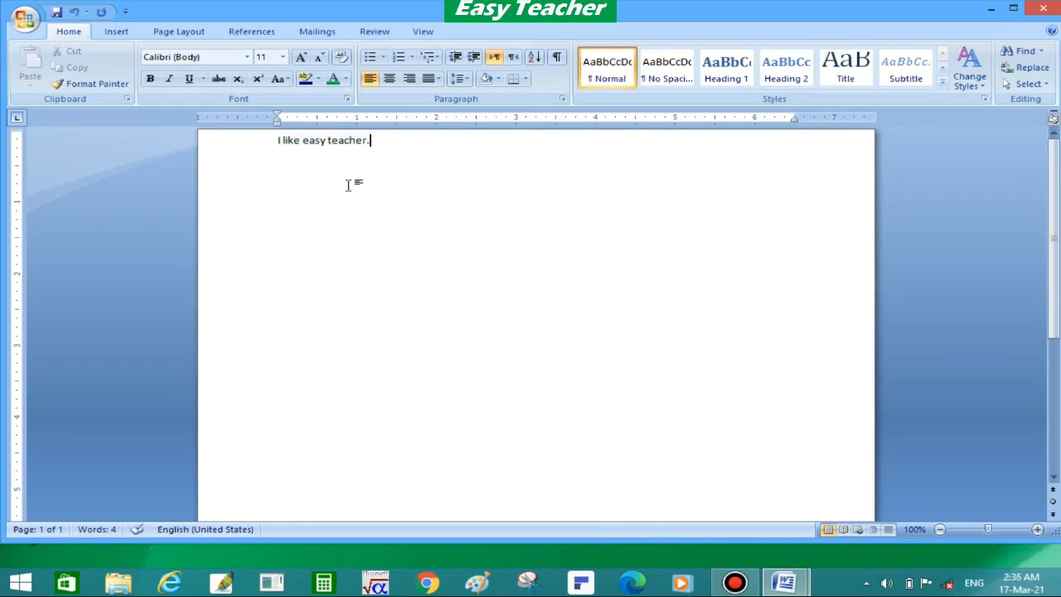
# Step: Select the whole sentence and try the Wide Latin and Times New Roman fonts on it
pyautogui.tripleClick(332, 140)
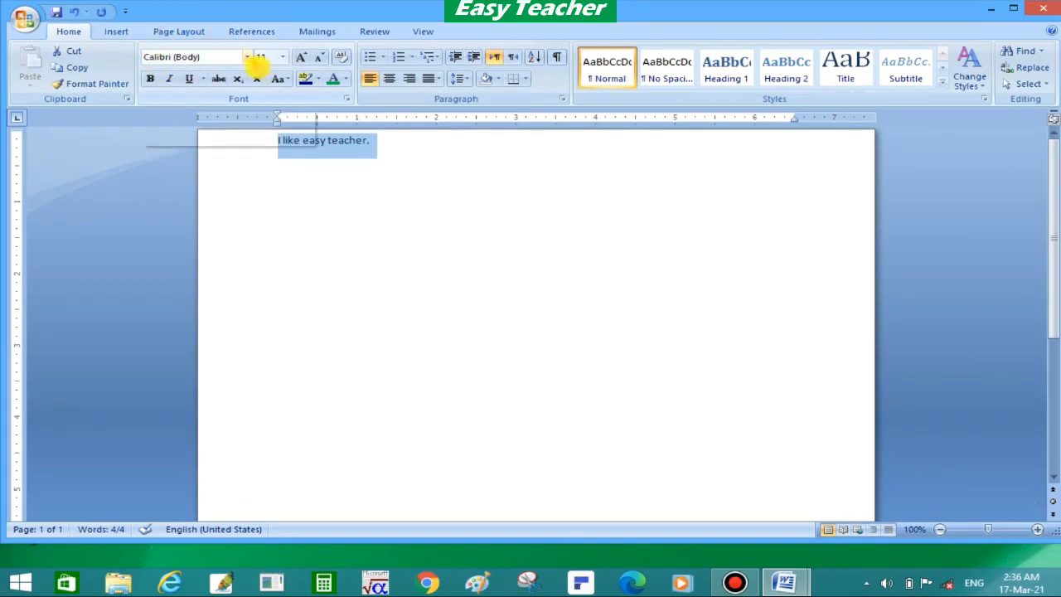
pyautogui.click(247, 56)
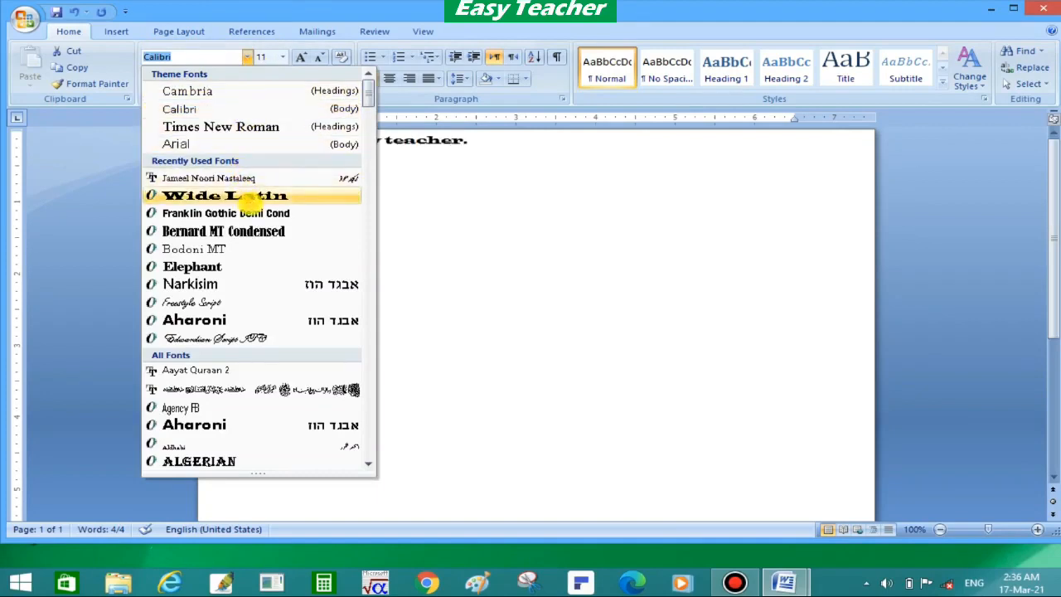
pyautogui.click(253, 196)
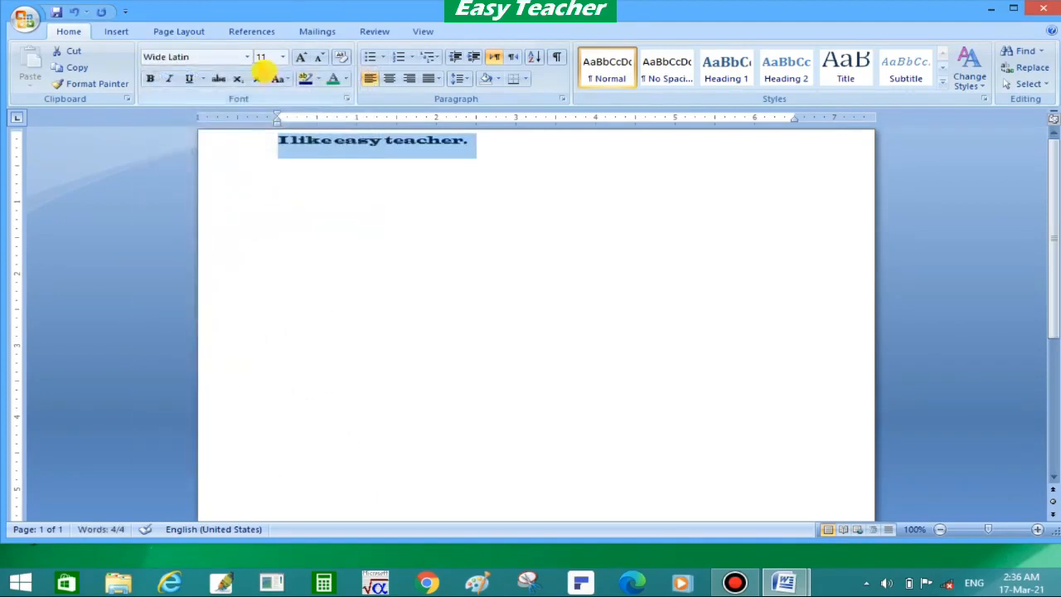
pyautogui.click(247, 56)
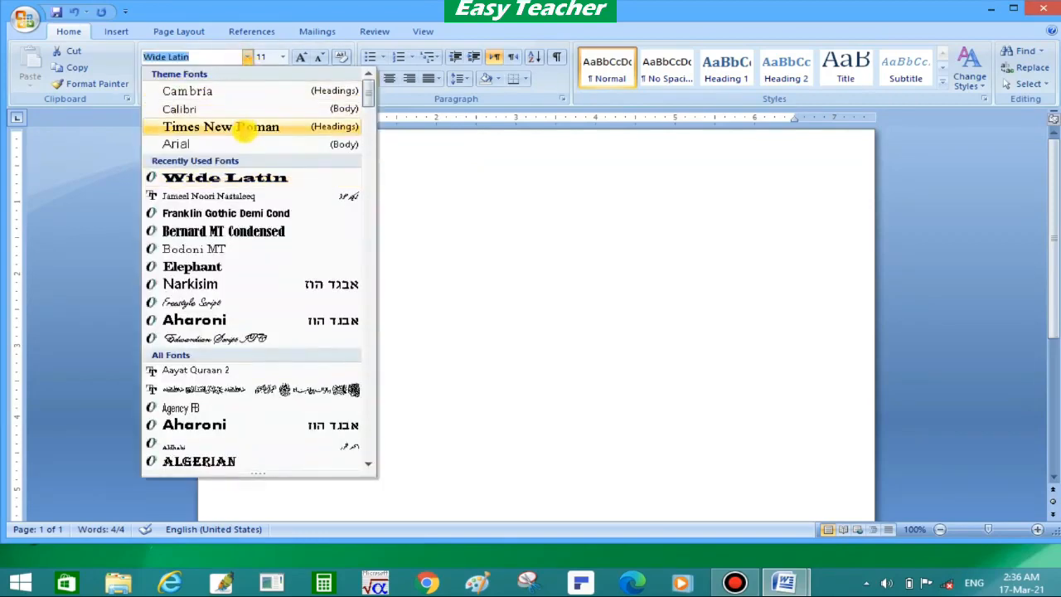
pyautogui.click(246, 129)
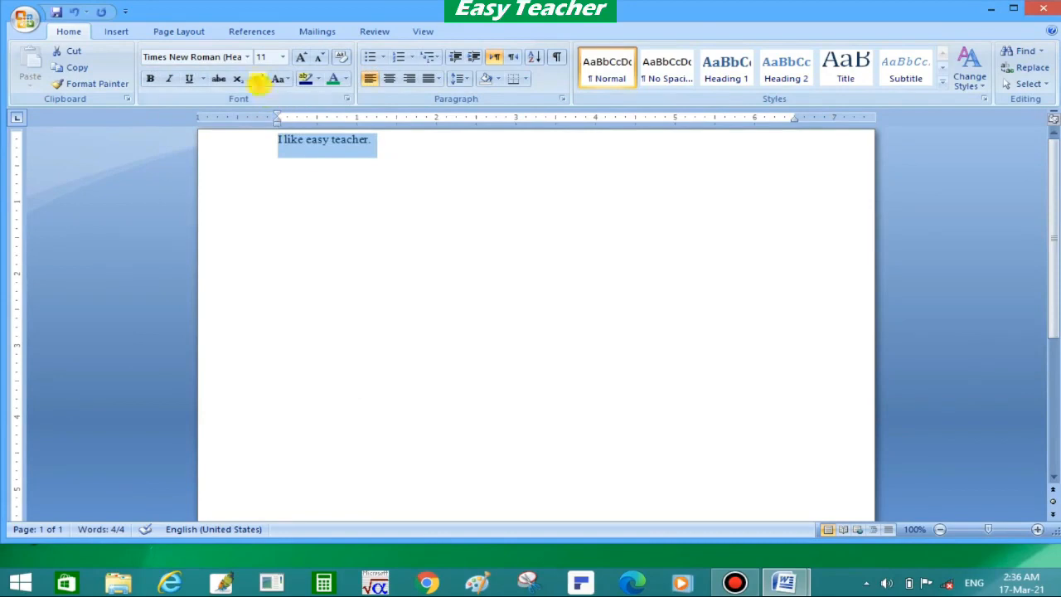
pyautogui.click(248, 58)
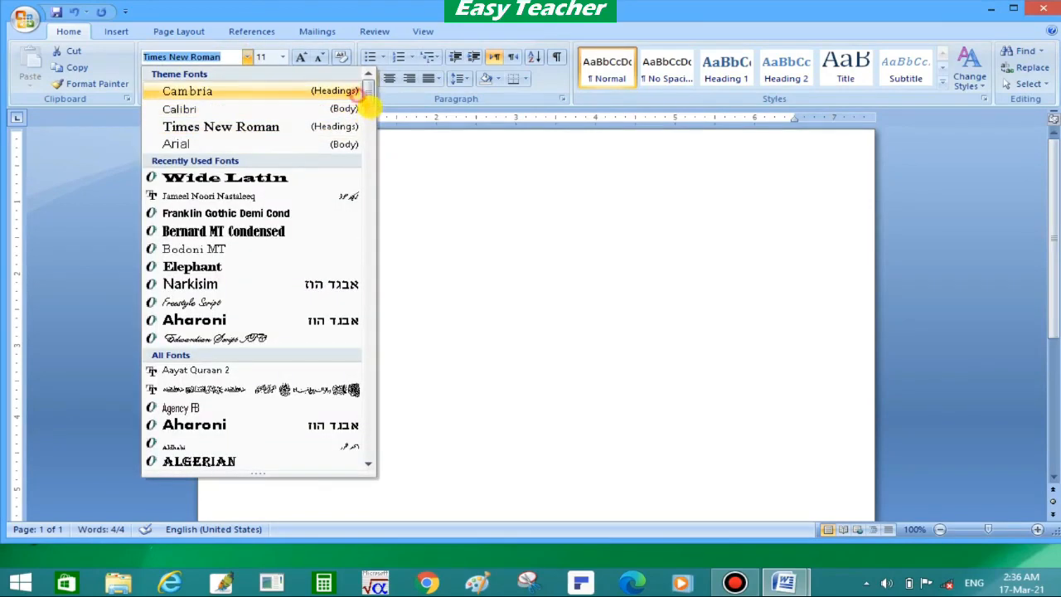
pyautogui.click(368, 177)
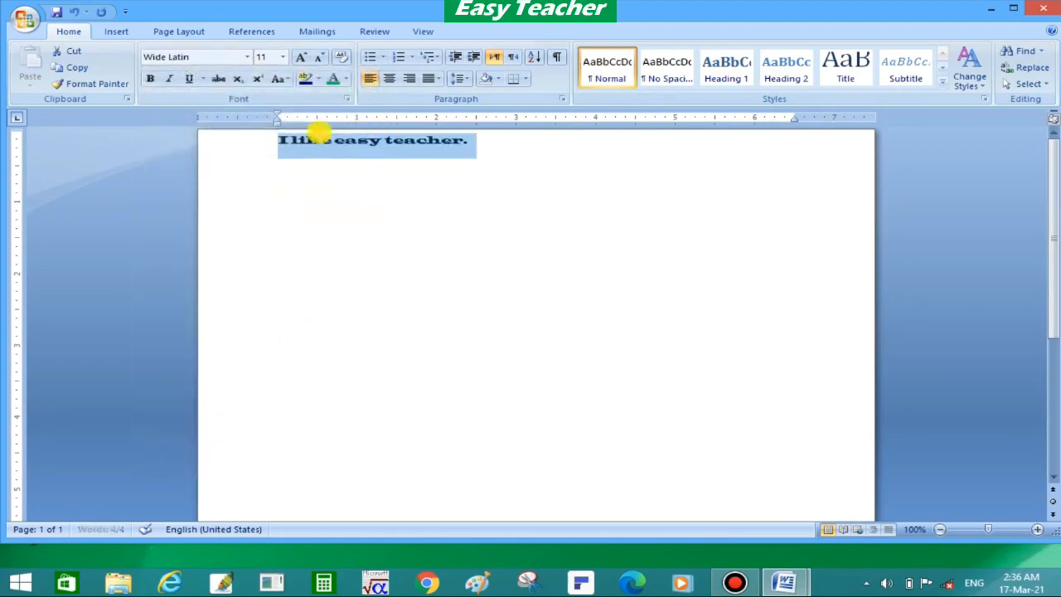
pyautogui.click(241, 54)
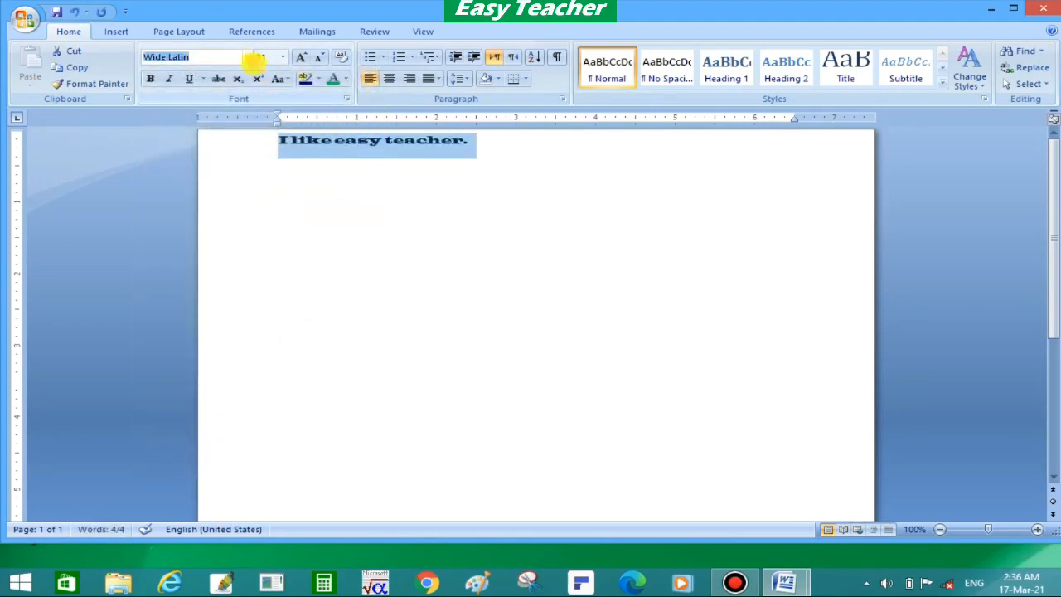
pyautogui.click(248, 56)
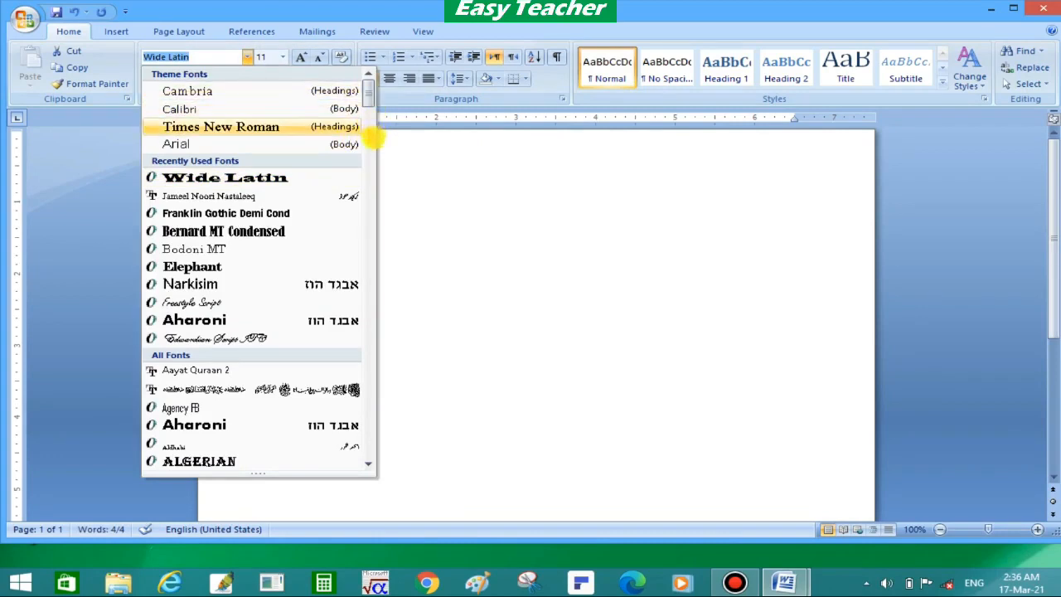
pyautogui.click(366, 128)
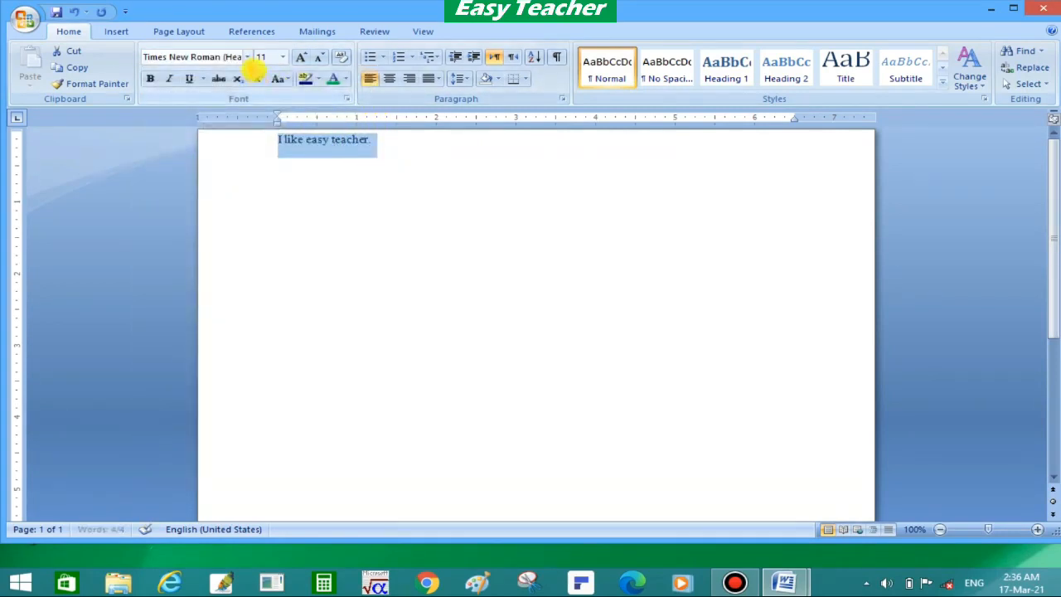
# Step: Set the font of the whole sentence to Rockwell Extra Bold
pyautogui.click(248, 56)
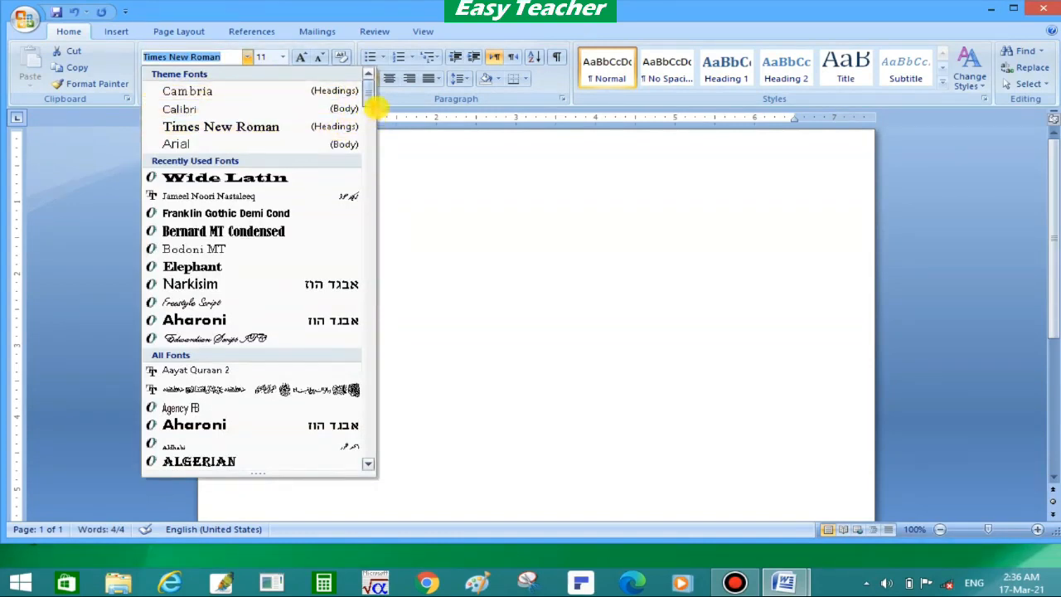
pyautogui.moveTo(372, 88); pyautogui.dragTo(364, 386)
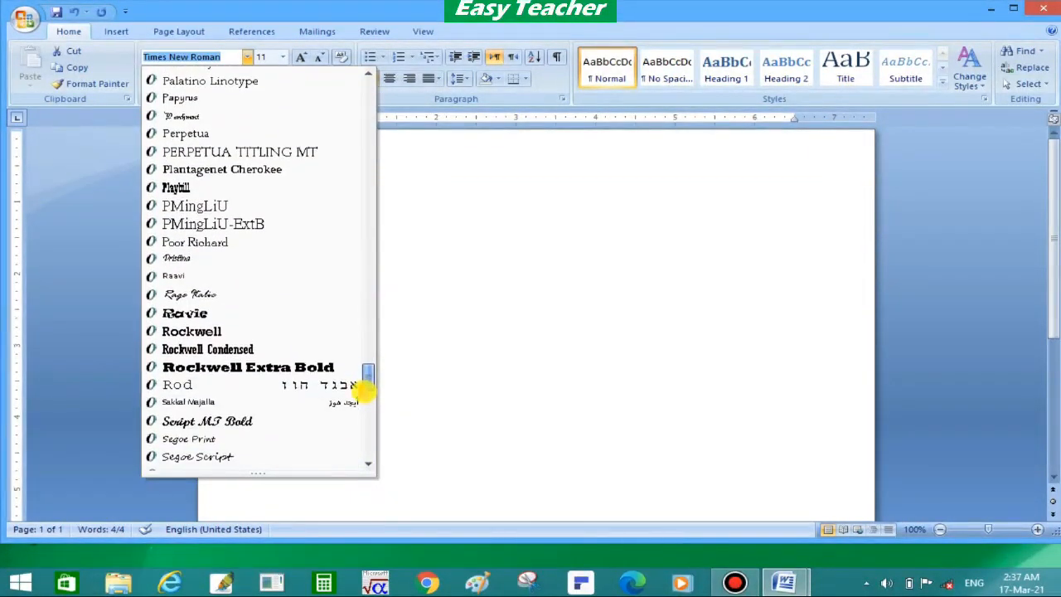
pyautogui.click(306, 369)
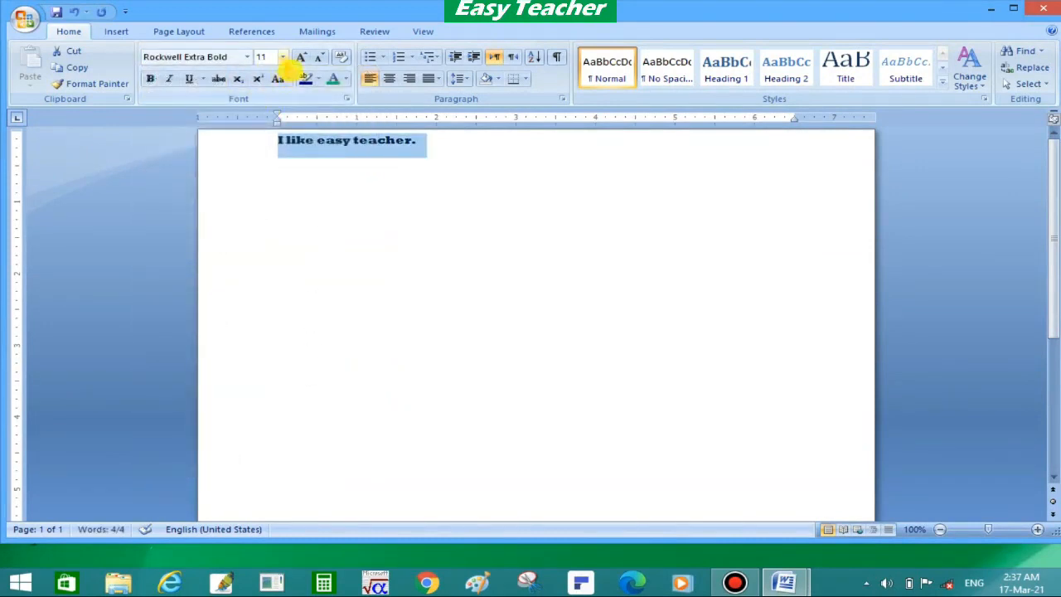
# Step: Try font sizes 36 and 100 on the sentence
pyautogui.click(283, 56)
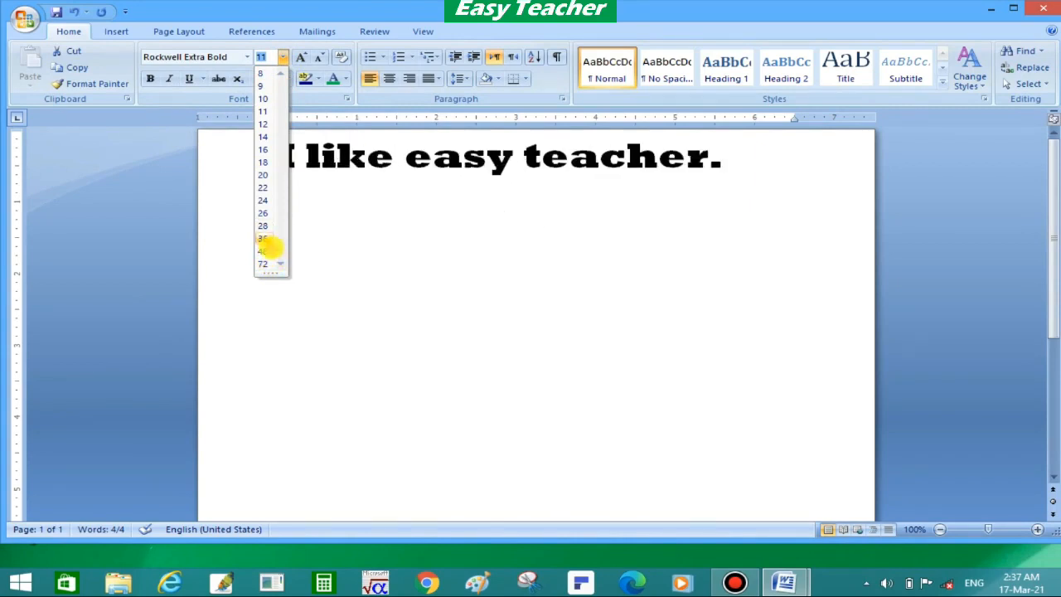
pyautogui.click(262, 239)
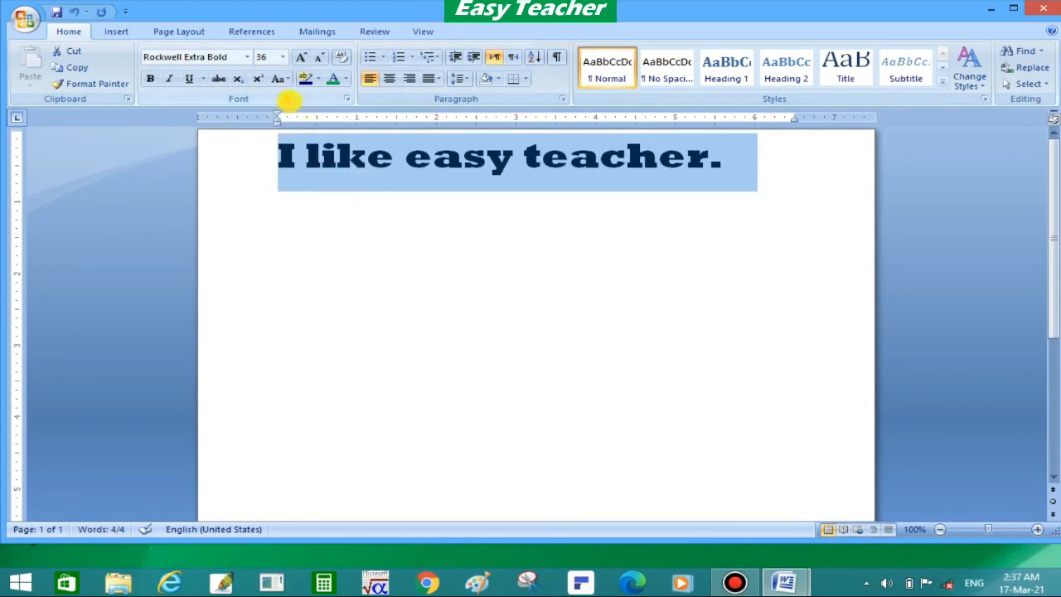
pyautogui.click(266, 56)
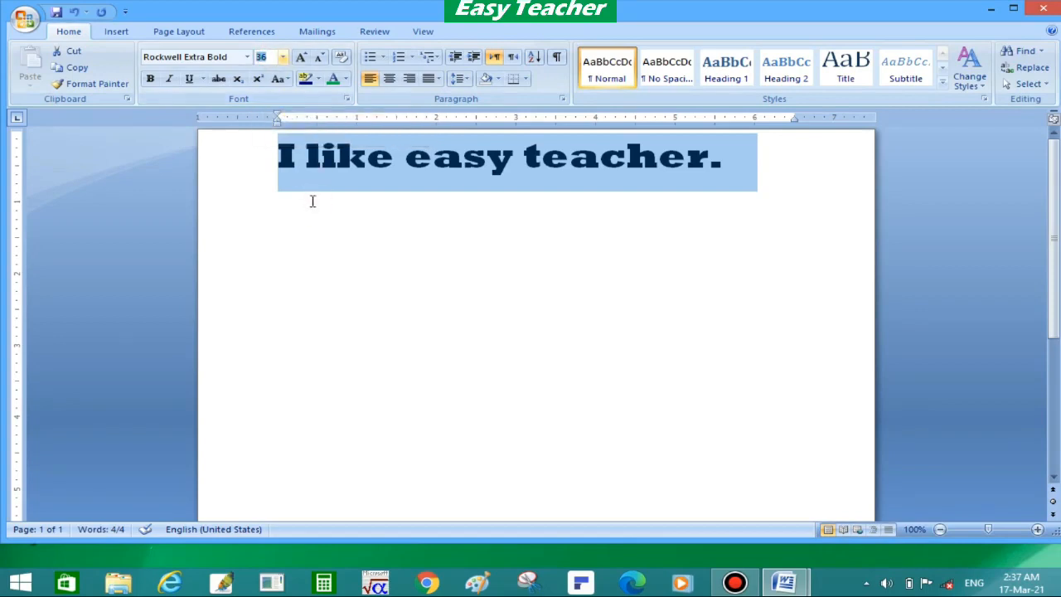
pyautogui.write('100')
pyautogui.press('Return')
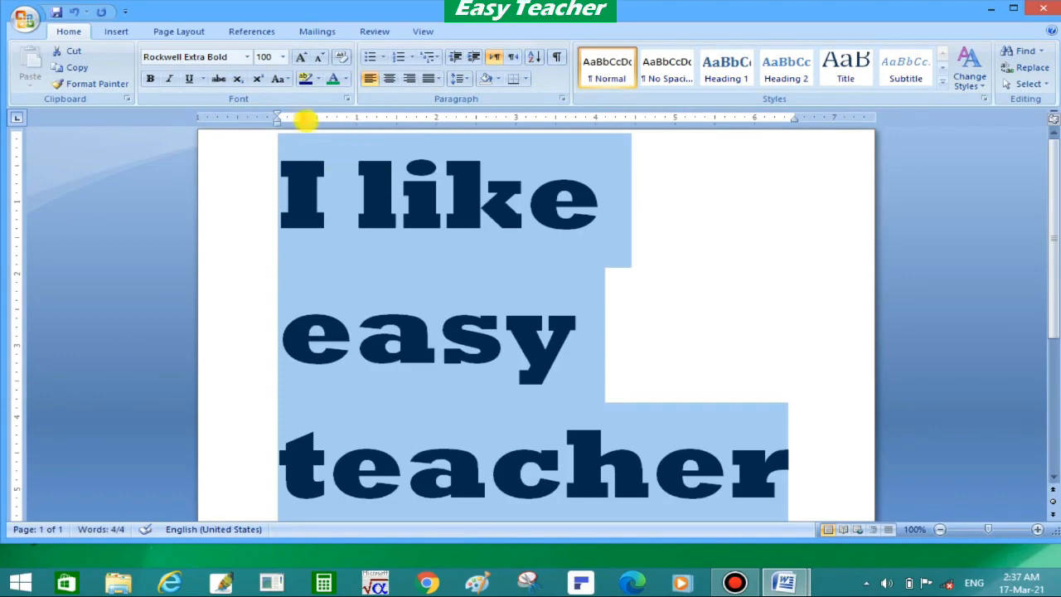
# Step: Set the sentence's font size to 28 and make it bold, italic and underlined
pyautogui.click(282, 56)
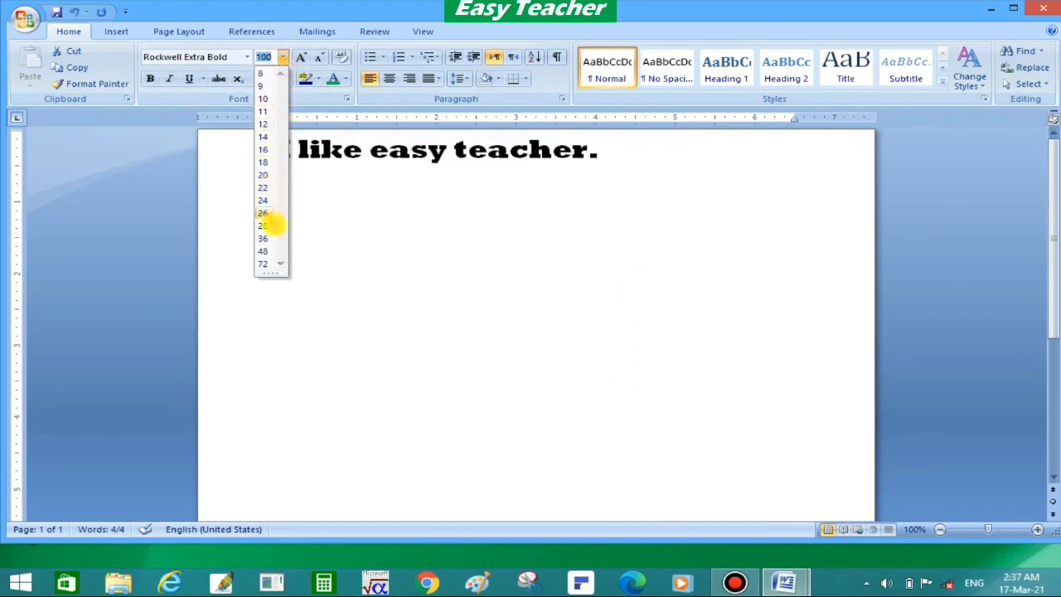
pyautogui.click(262, 226)
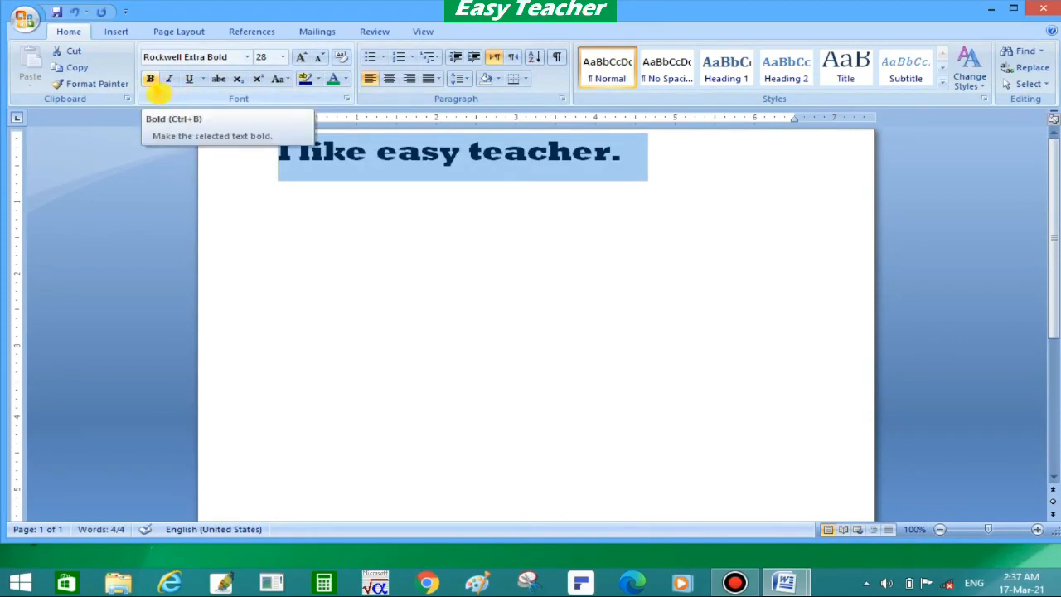
pyautogui.click(151, 81)
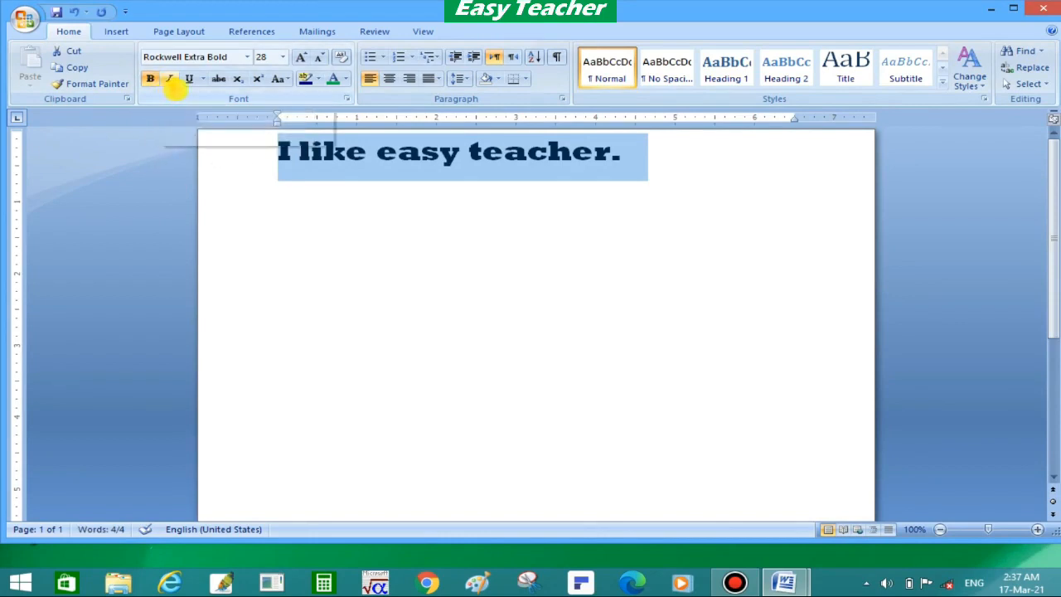
pyautogui.click(171, 81)
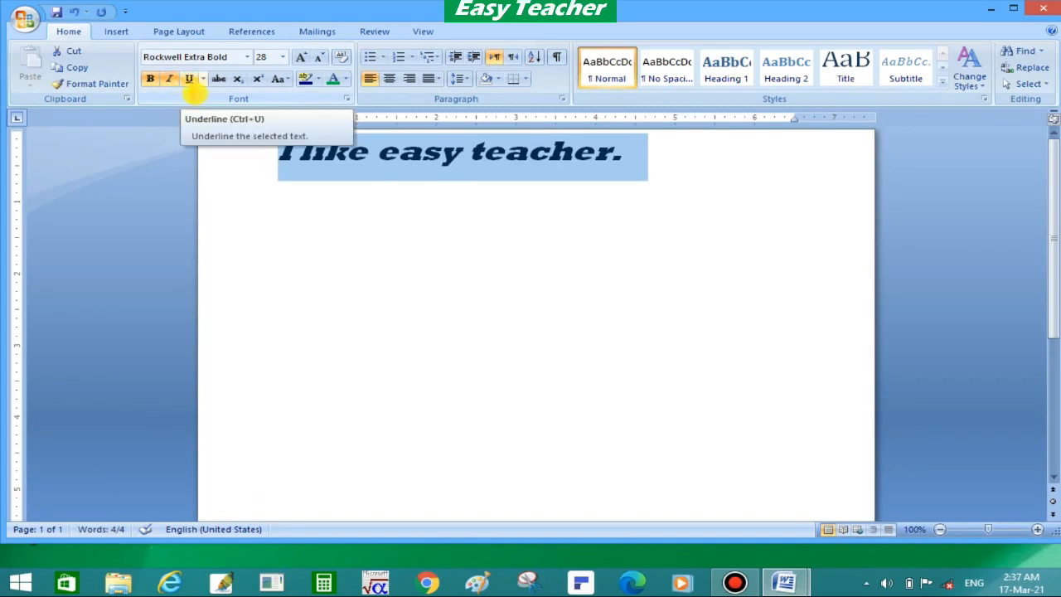
pyautogui.click(189, 82)
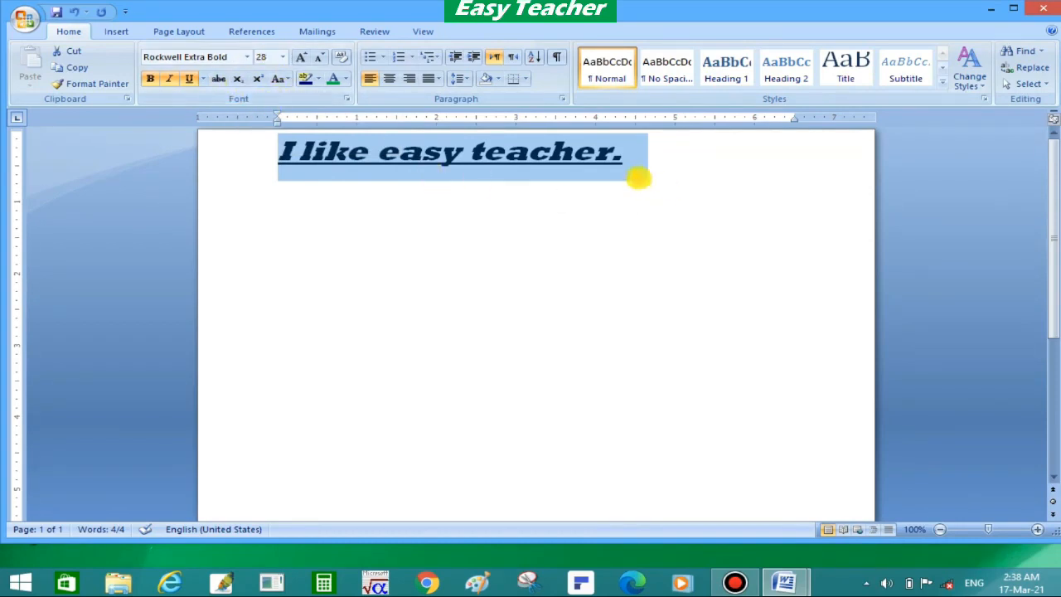
# Step: Add the text "X2" in a new paragraph below the sentence
pyautogui.click(631, 163)
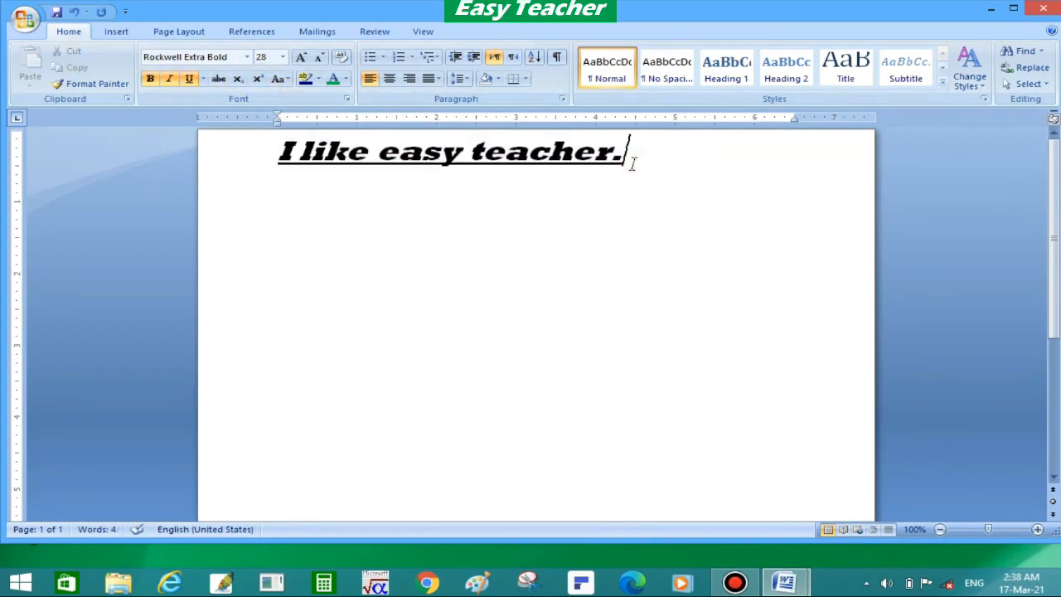
pyautogui.press('Return')
pyautogui.write('x2')
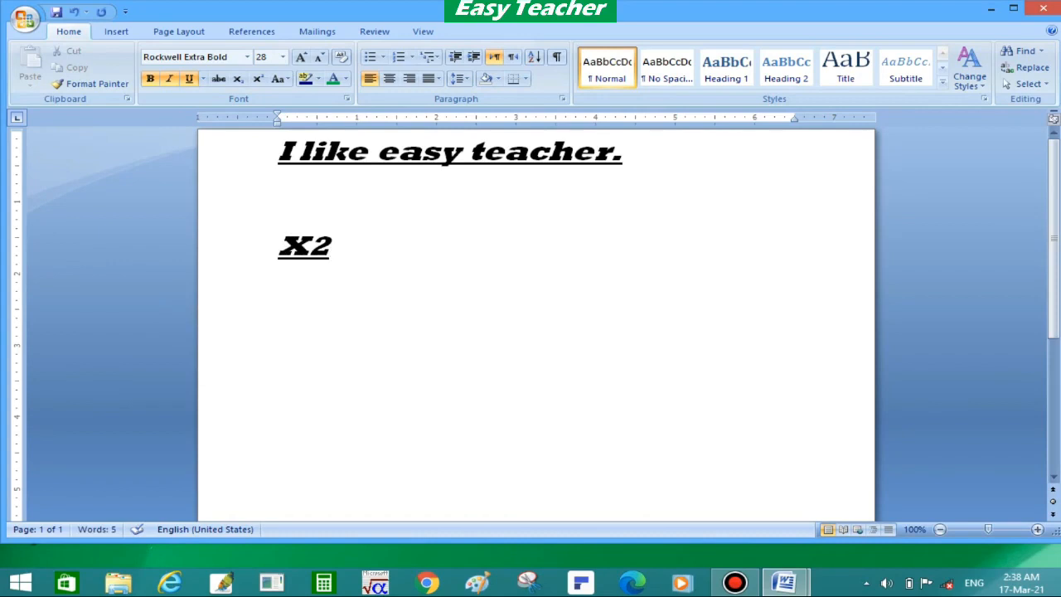
# Step: Format the 2 in "X2" as superscript
pyautogui.hotkey('shift', 'Left')
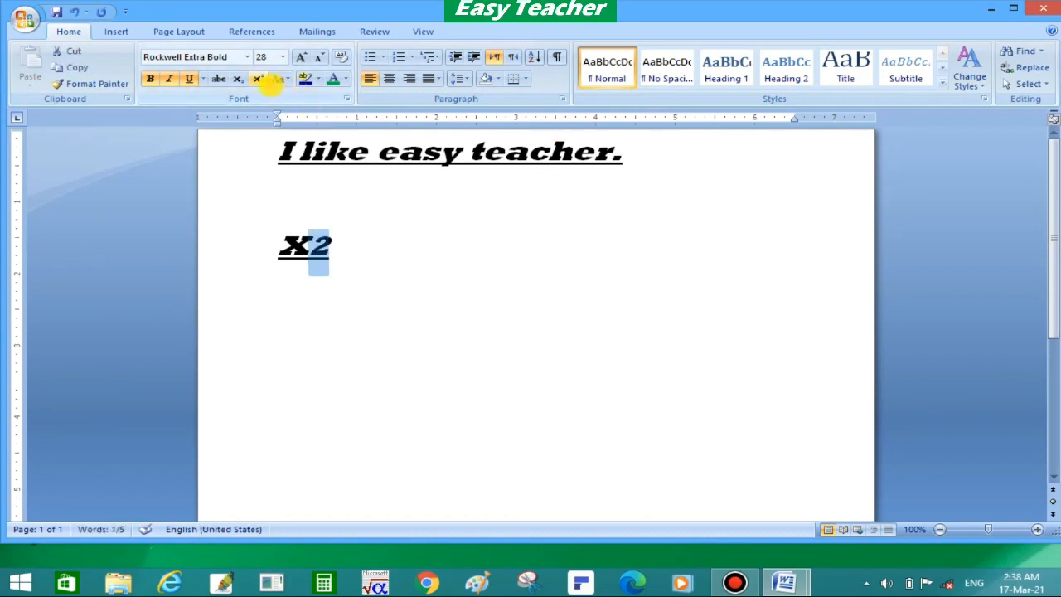
pyautogui.click(257, 79)
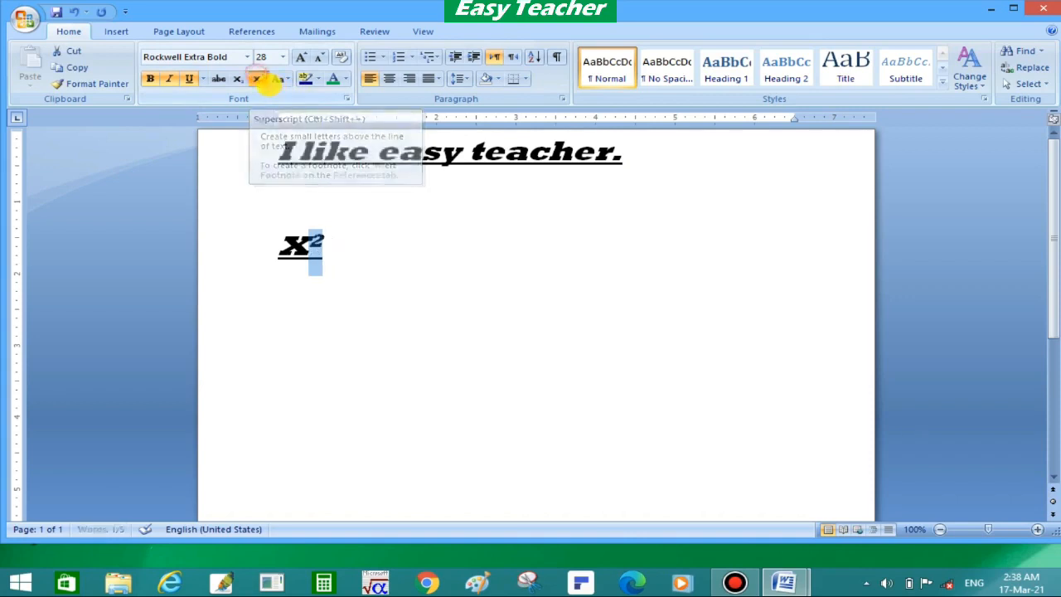
pyautogui.click(464, 425)
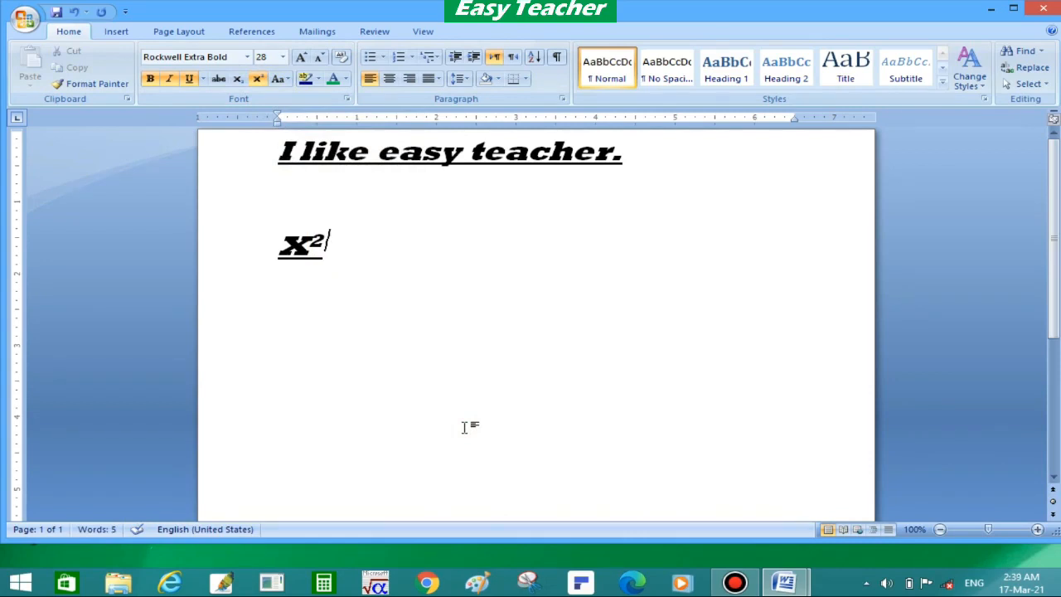
# Step: Format the 2 after the X as subscript
pyautogui.hotkey('shift', 'Left')
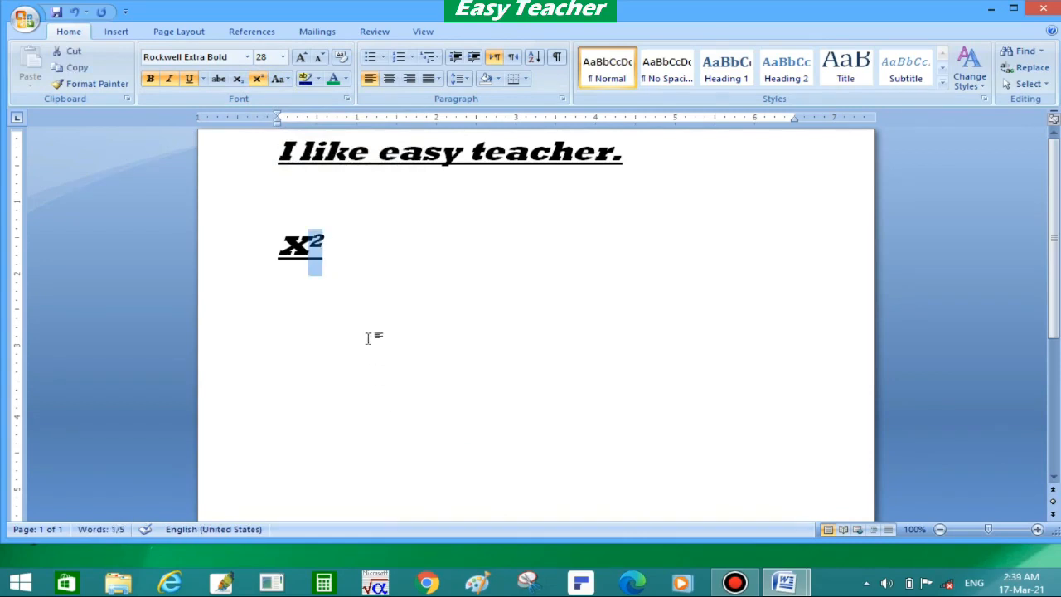
pyautogui.click(240, 81)
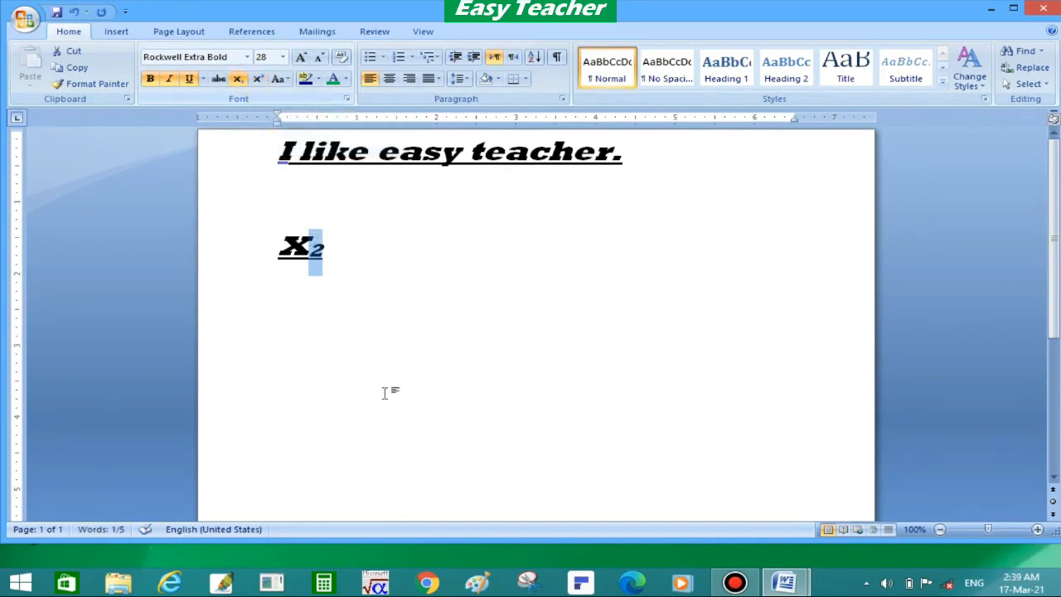
pyautogui.click(363, 326)
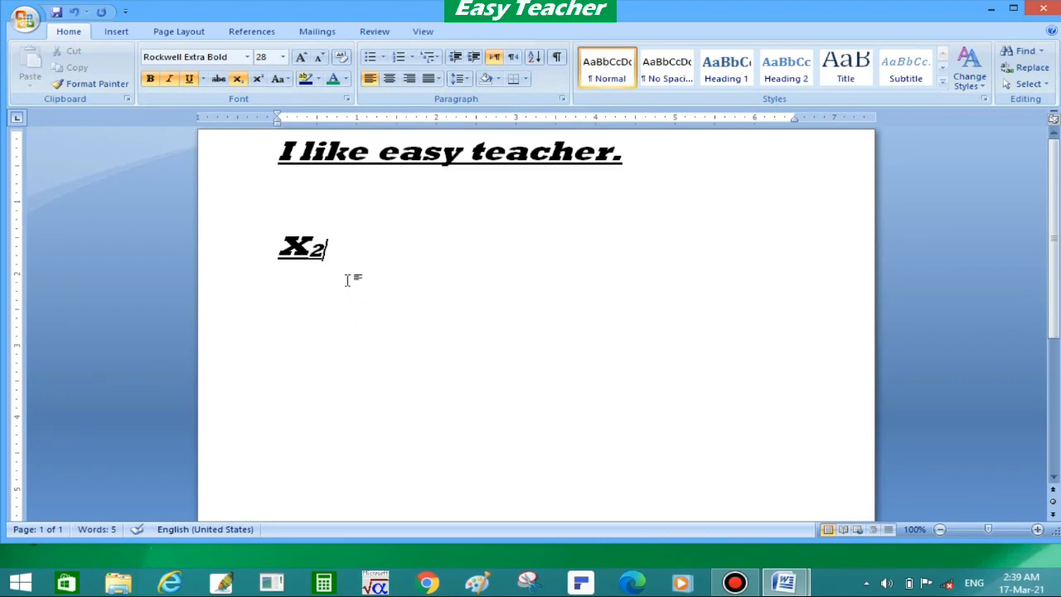
# Step: Delete the "X2" text below the sentence
pyautogui.press('BackSpace')
pyautogui.press('BackSpace')
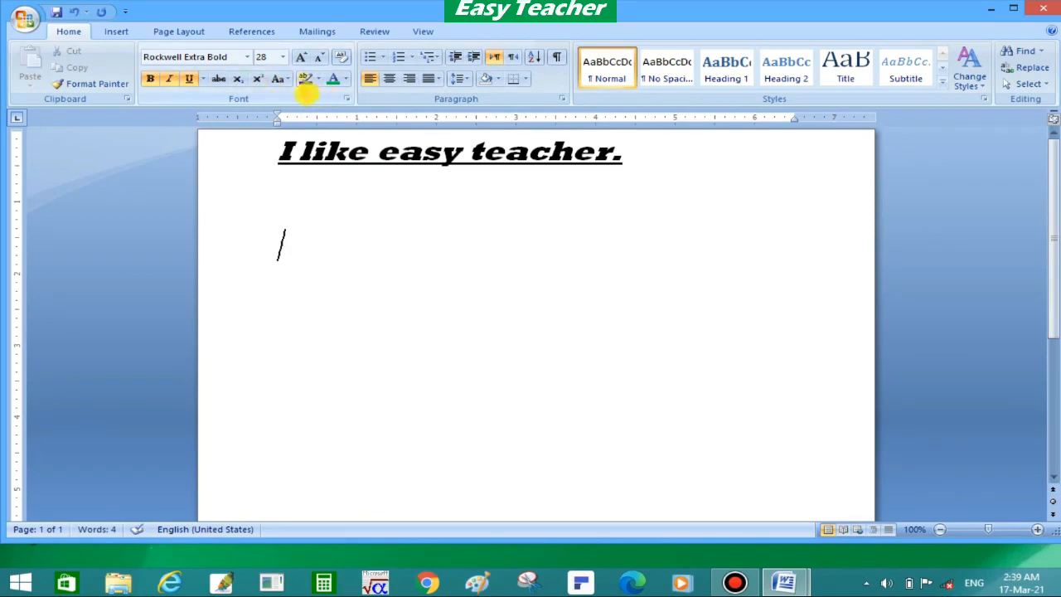
# Step: Change the whole sentence "I like easy teacher." to UPPERCASE, and switch its case to Capitalize Each Word
pyautogui.click(284, 79)
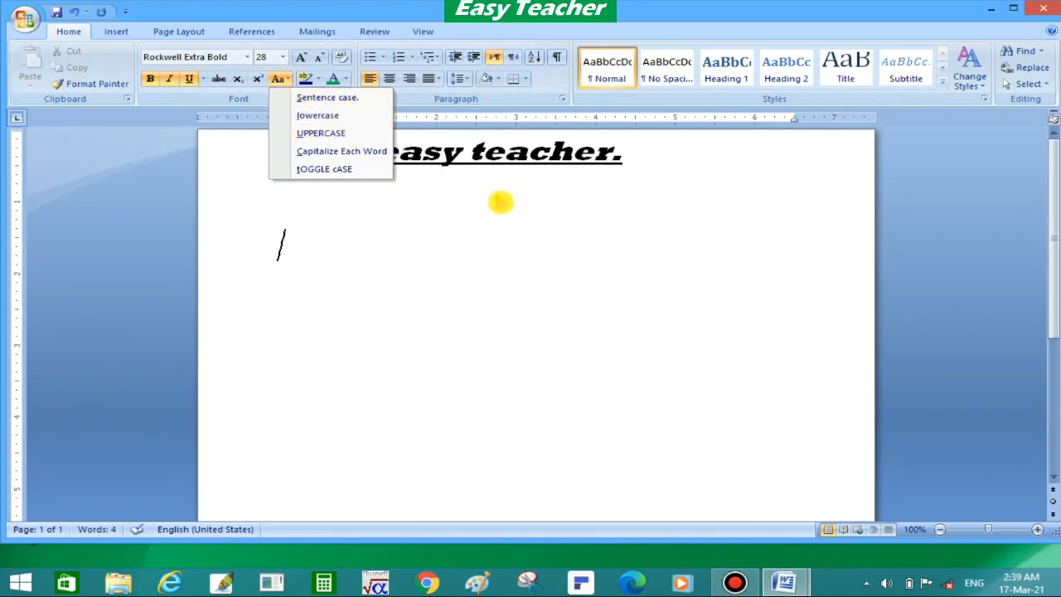
pyautogui.doubleClick(468, 146)
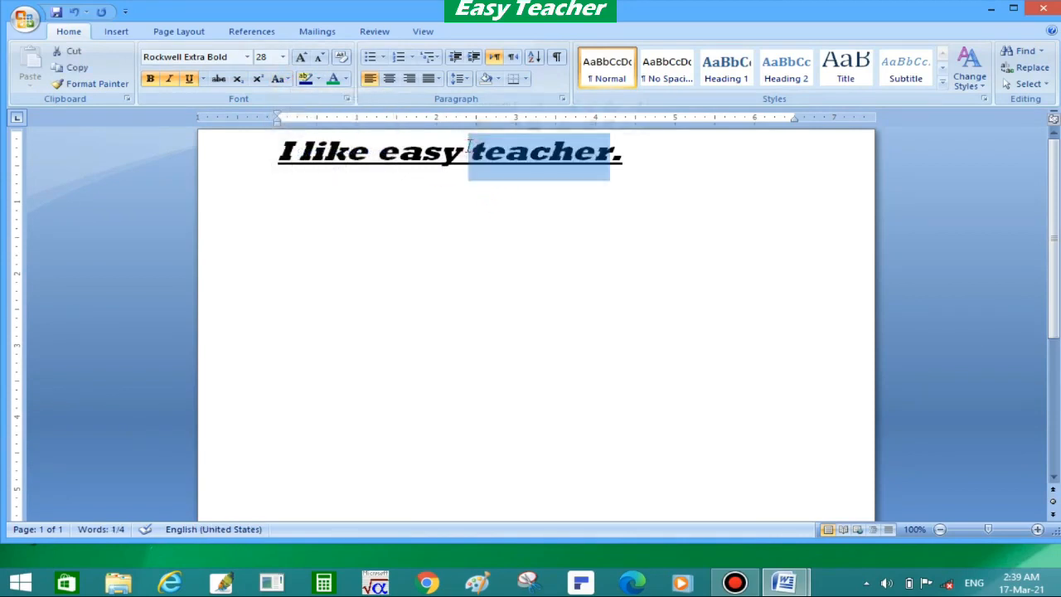
pyautogui.click(471, 147)
pyautogui.doubleClick(448, 146)
pyautogui.tripleClick(447, 147)
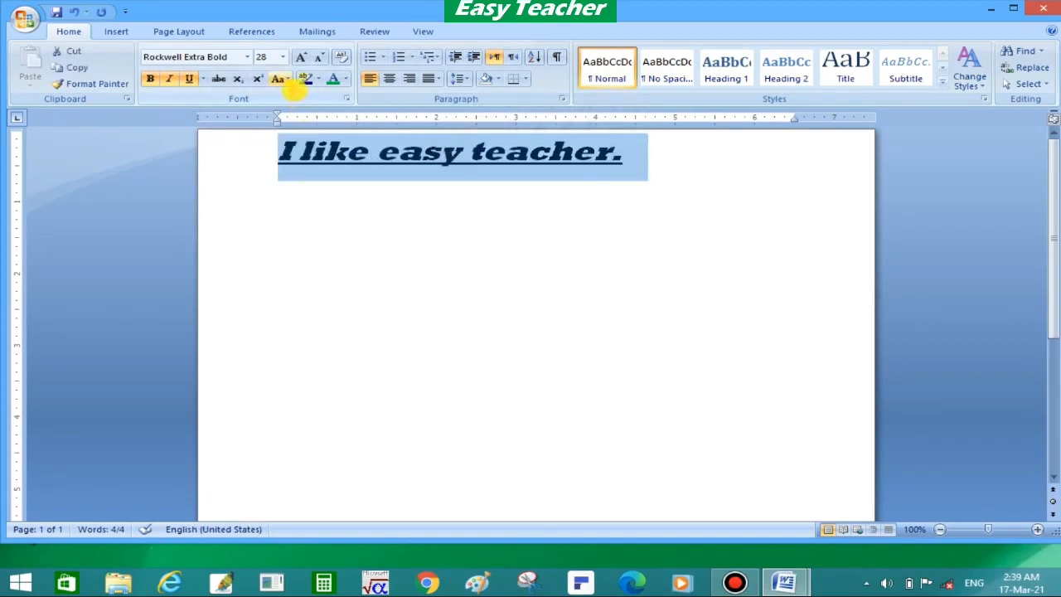
pyautogui.click(280, 79)
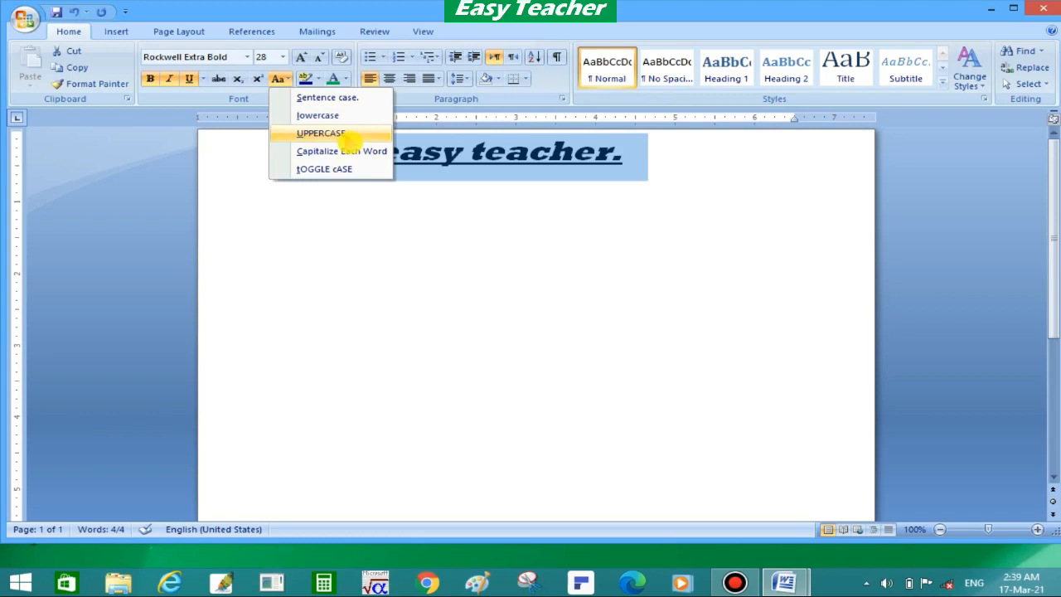
pyautogui.click(335, 136)
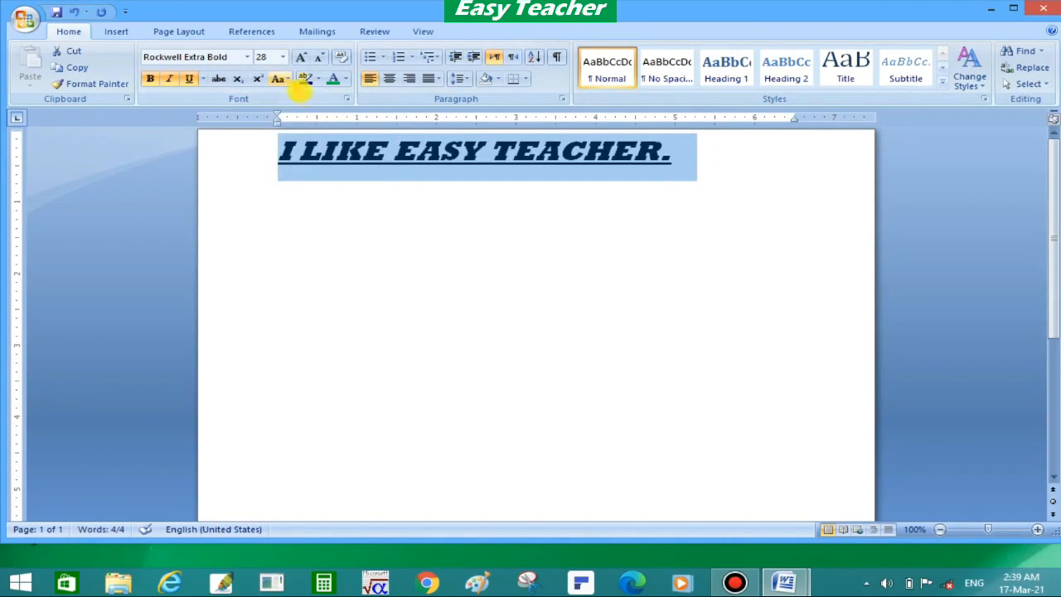
pyautogui.click(278, 78)
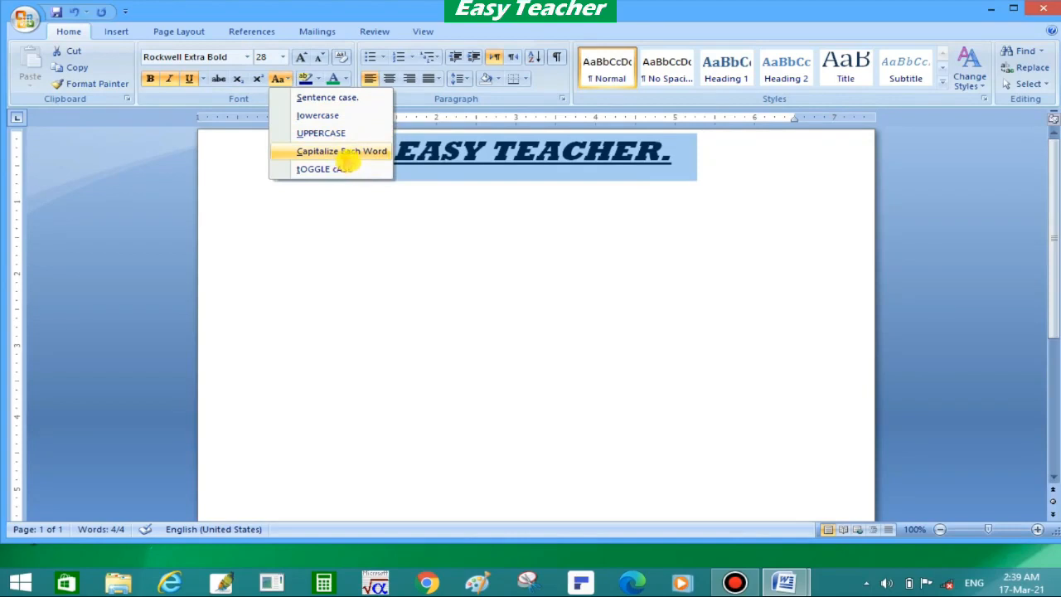
pyautogui.click(345, 156)
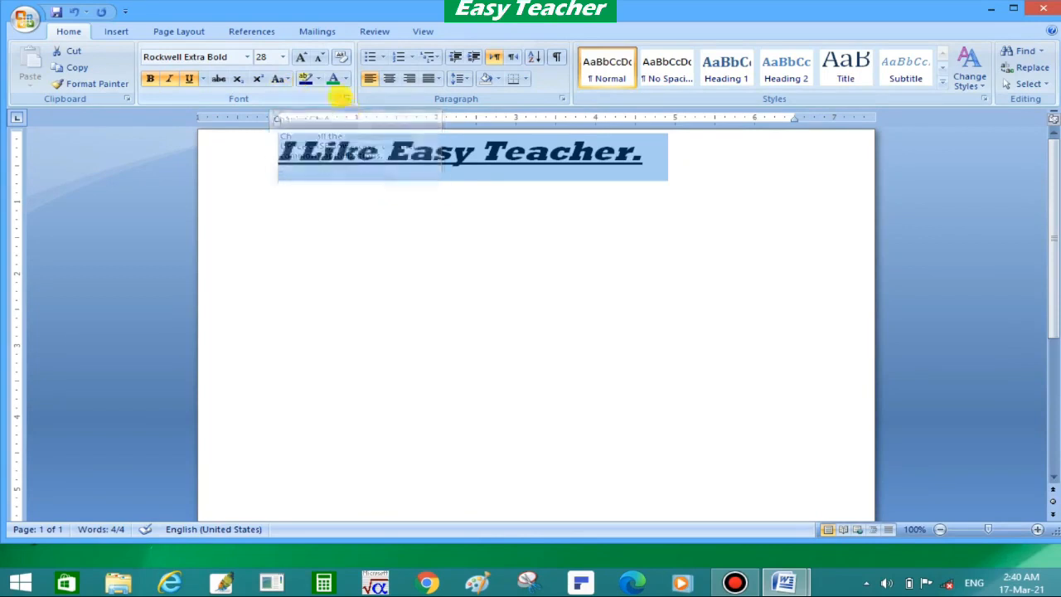
# Step: Grow the sentence's font stepwise to size 80, and shrink it stepwise to 36
pyautogui.click(301, 58)
pyautogui.click(300, 57)
pyautogui.click(301, 57)
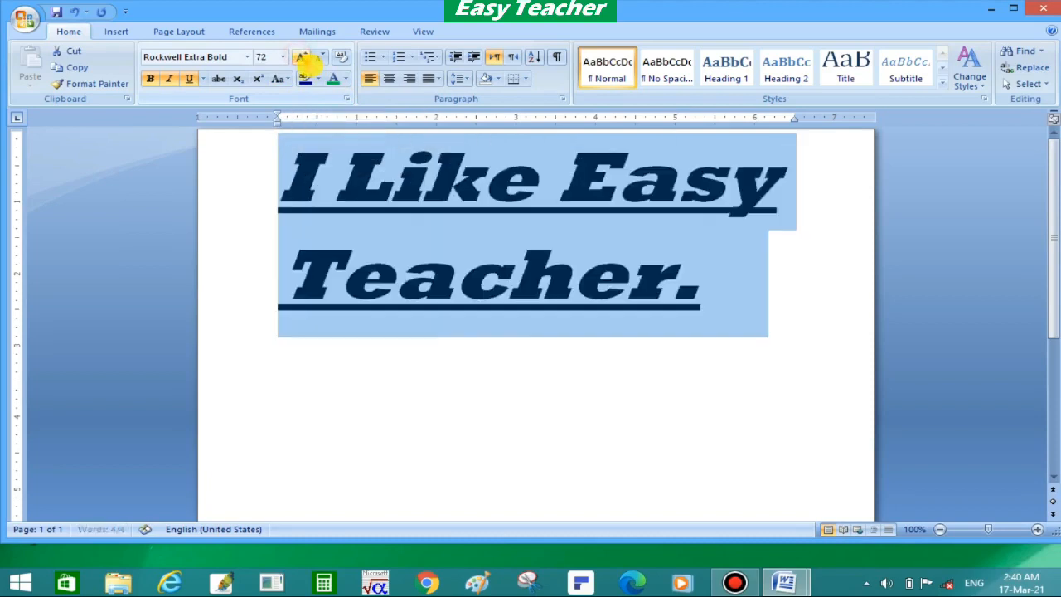
pyautogui.click(301, 58)
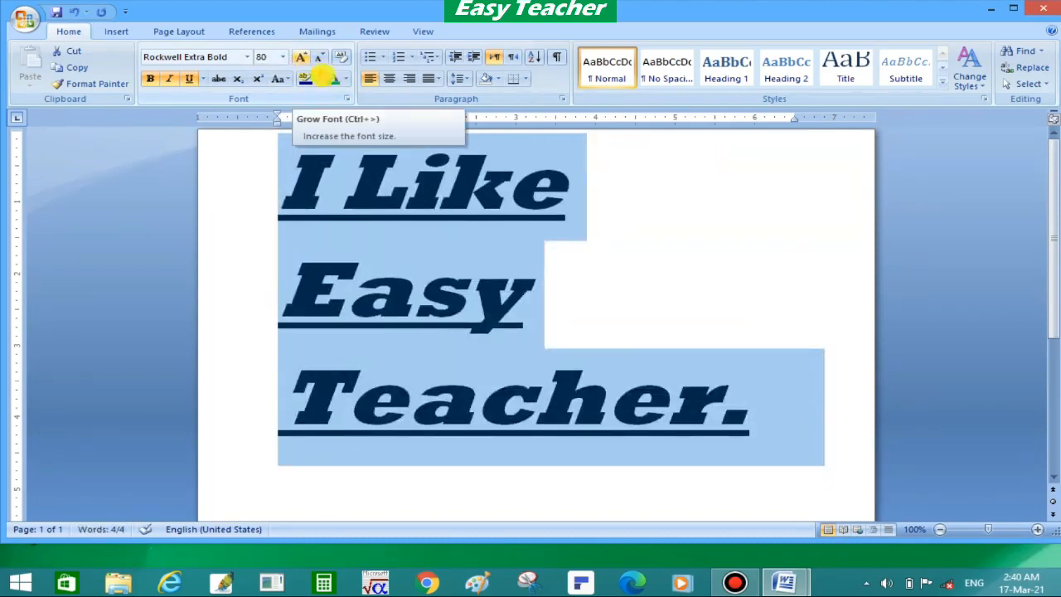
pyautogui.click(319, 59)
pyautogui.click(319, 58)
pyautogui.click(319, 58)
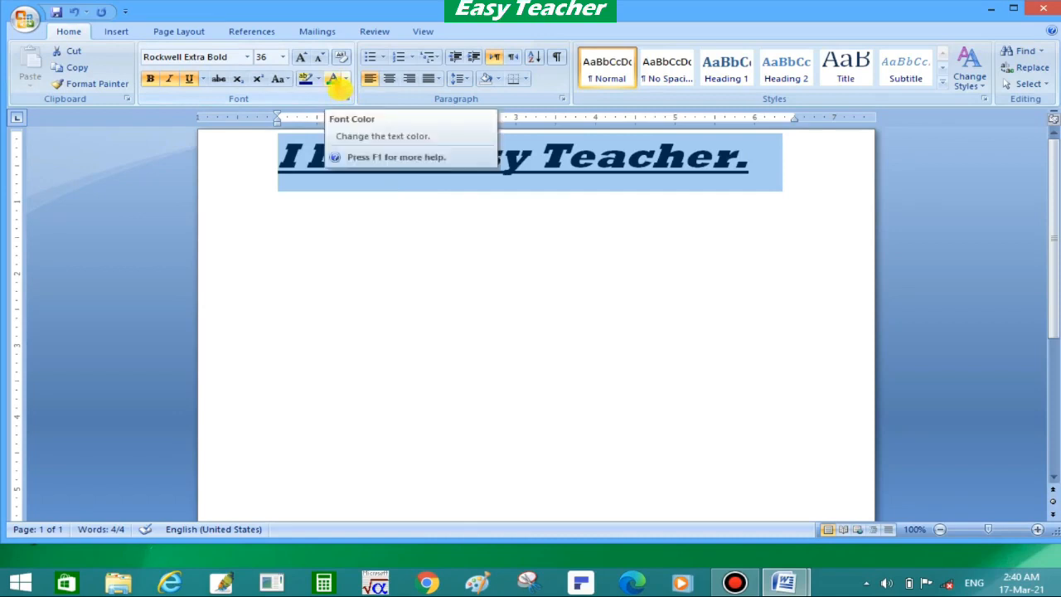
# Step: Apply green as the sentence's font color, and replace it with the standard red
pyautogui.click(332, 80)
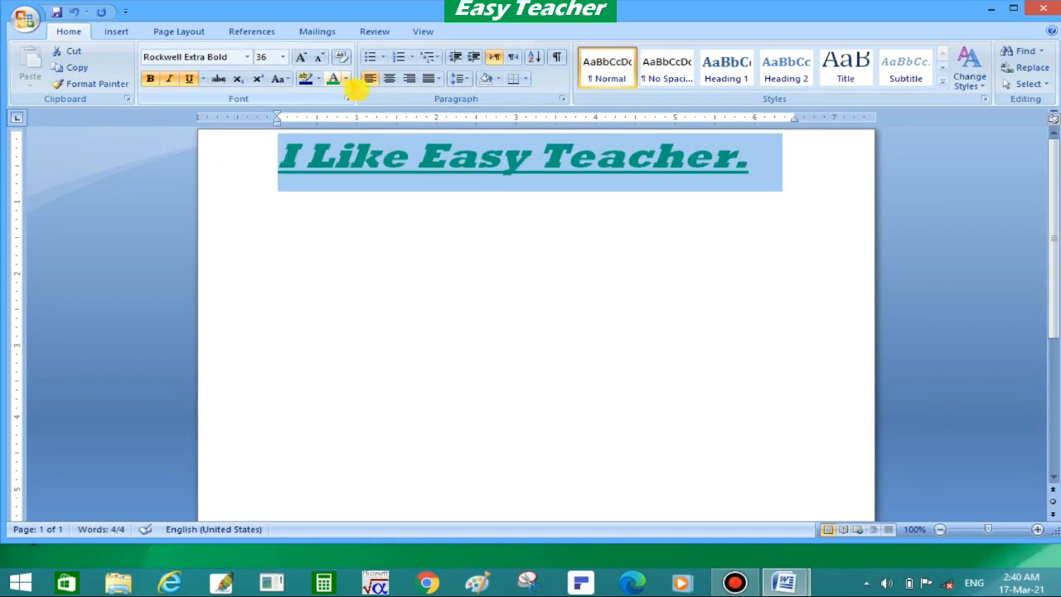
pyautogui.click(346, 79)
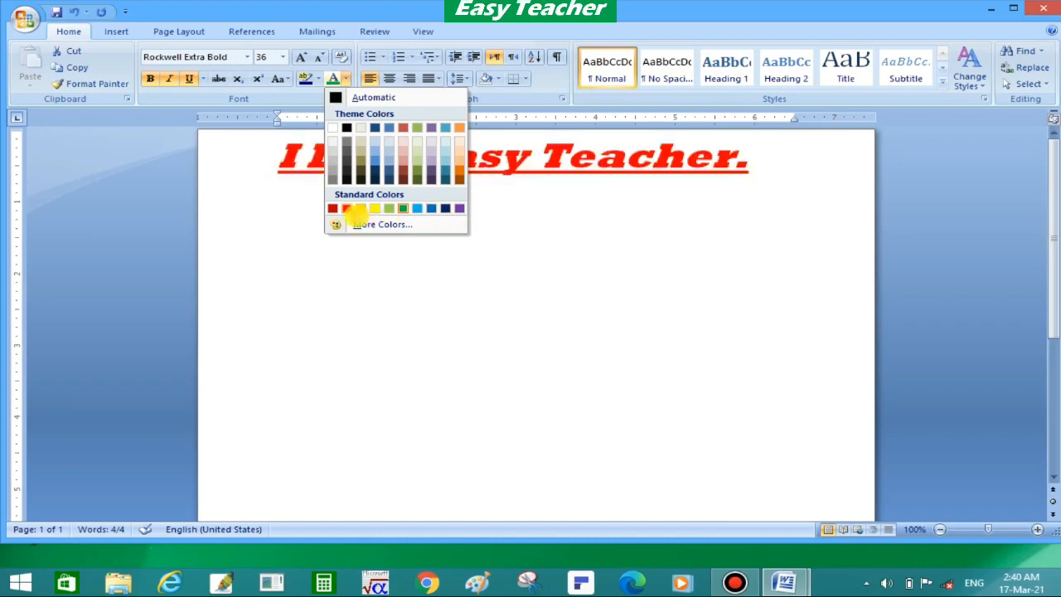
pyautogui.click(347, 208)
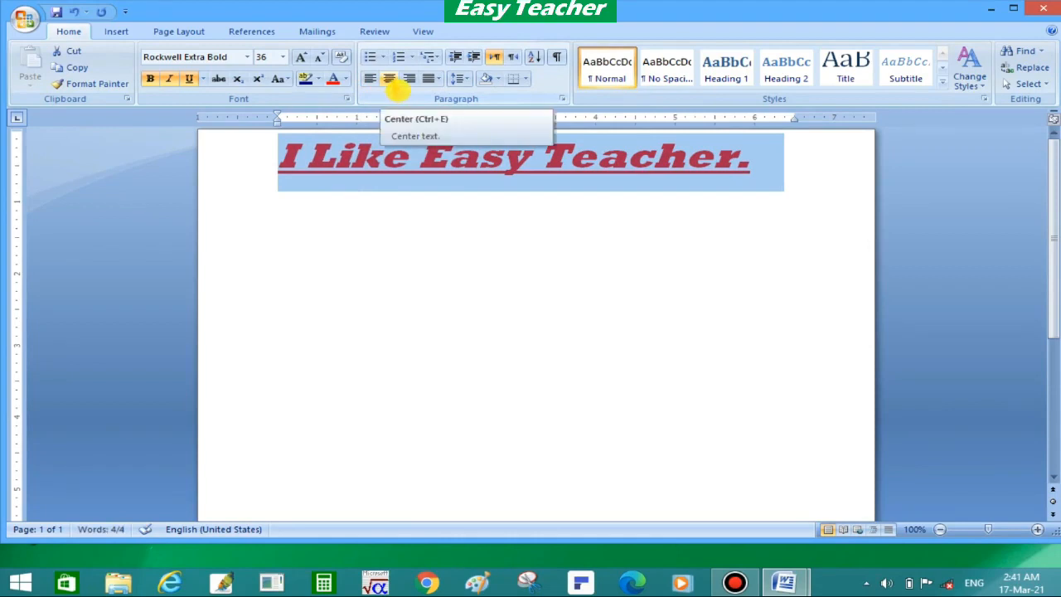
# Step: Try center and left alignment on the sentence, and finish with it right-aligned
pyautogui.click(393, 81)
pyautogui.click(370, 80)
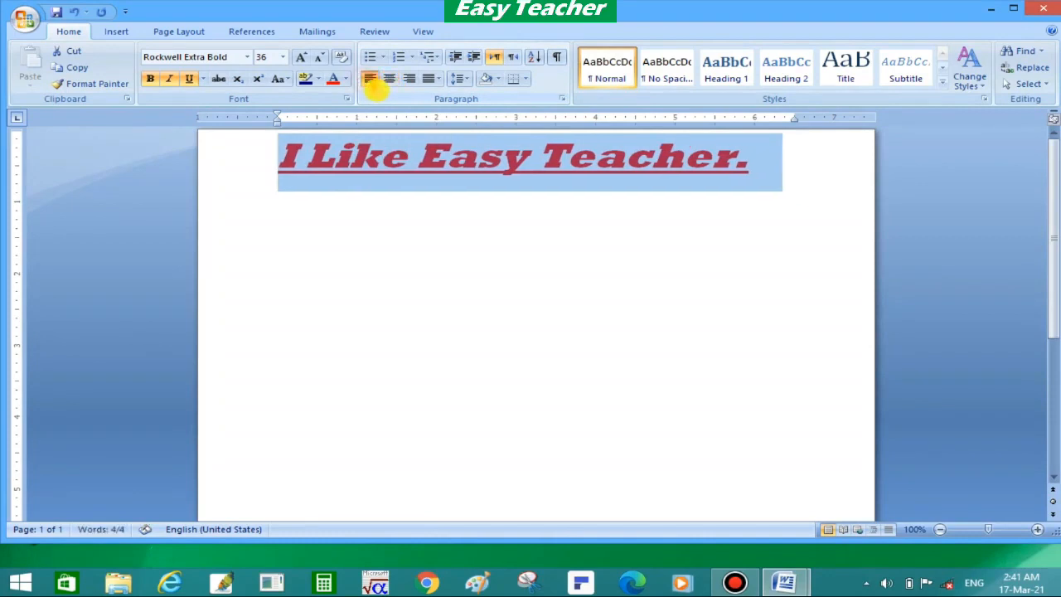
pyautogui.click(410, 81)
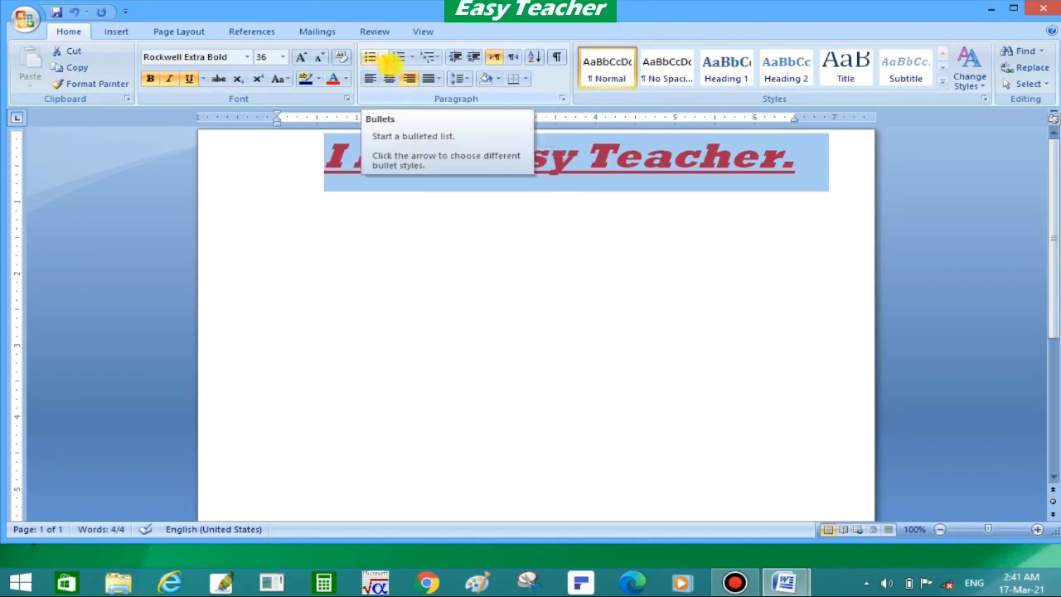
# Step: Make the sentence a bulleted list item with the arrowhead bullet from the bullet library
pyautogui.click(380, 57)
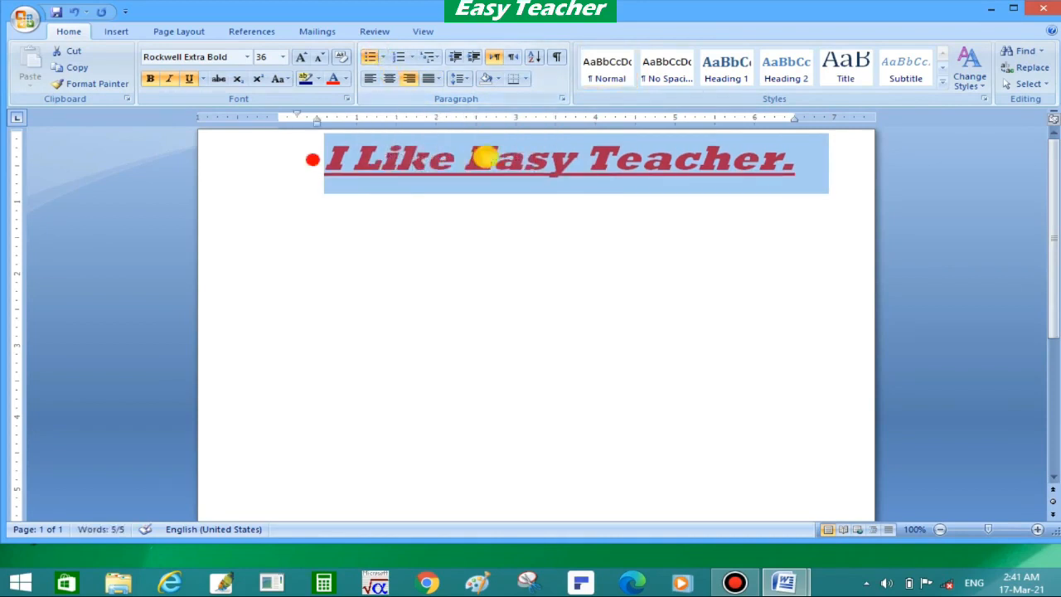
pyautogui.click(381, 56)
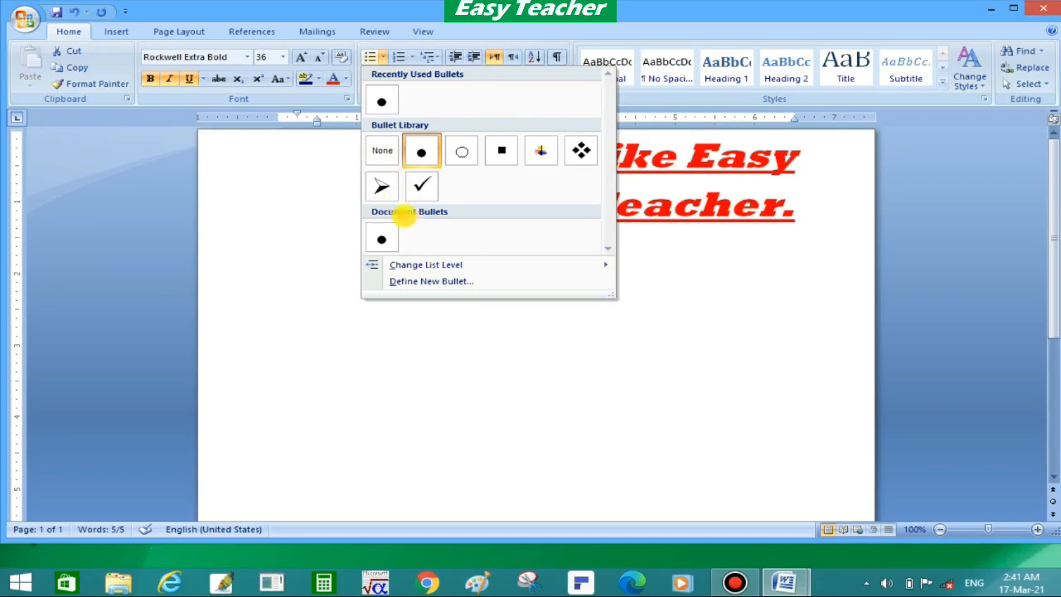
pyautogui.click(380, 184)
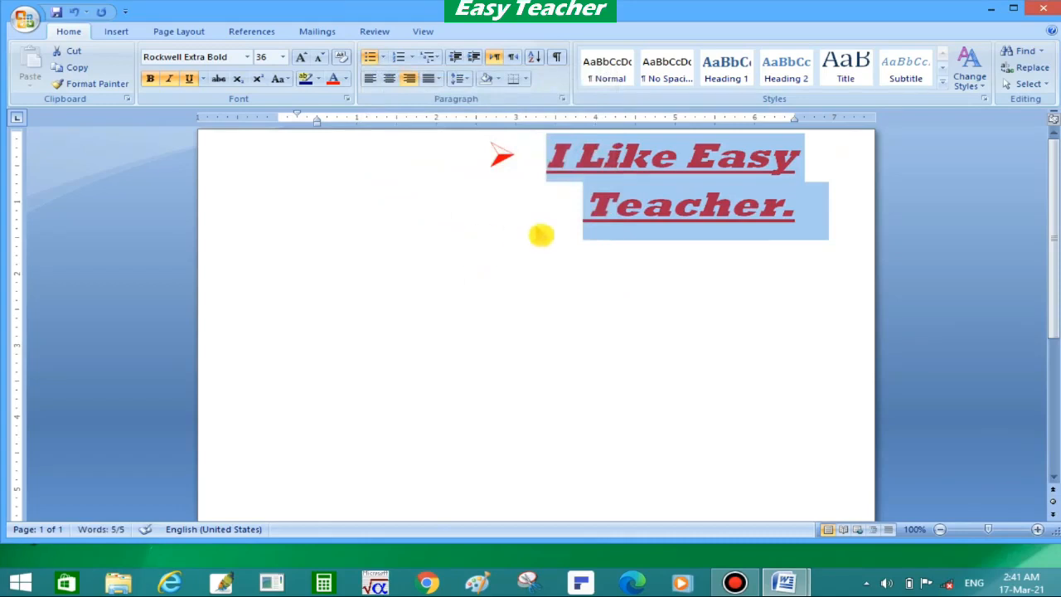